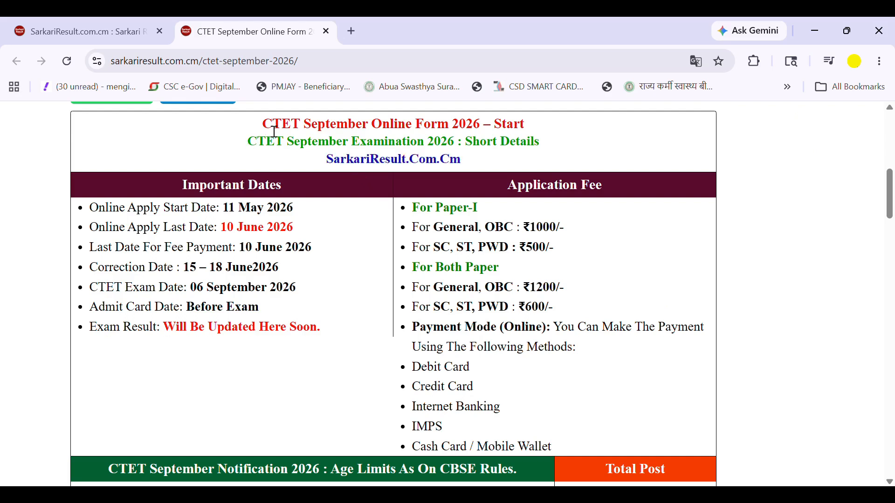
Step: Review the important dates: apply by 10 June 2026, corrections 15–18 June, exam 06 September 2026
left_click_drag(270, 117, 539, 126)
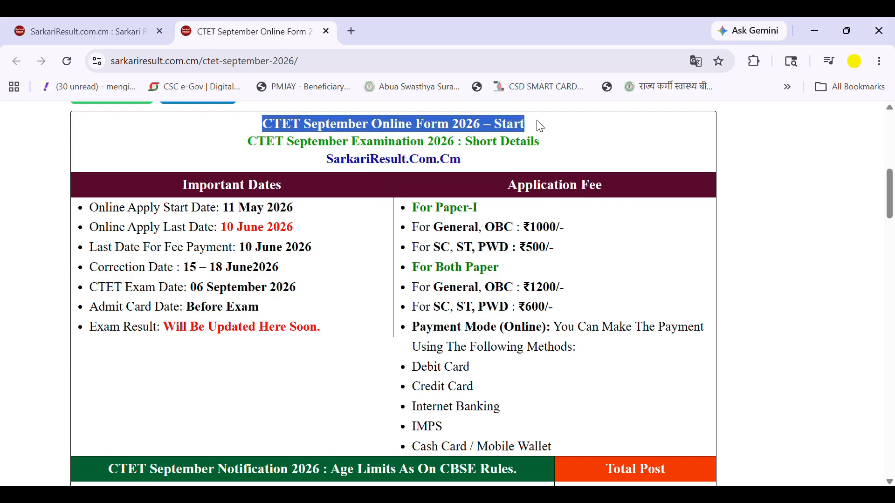
left_click(350, 129)
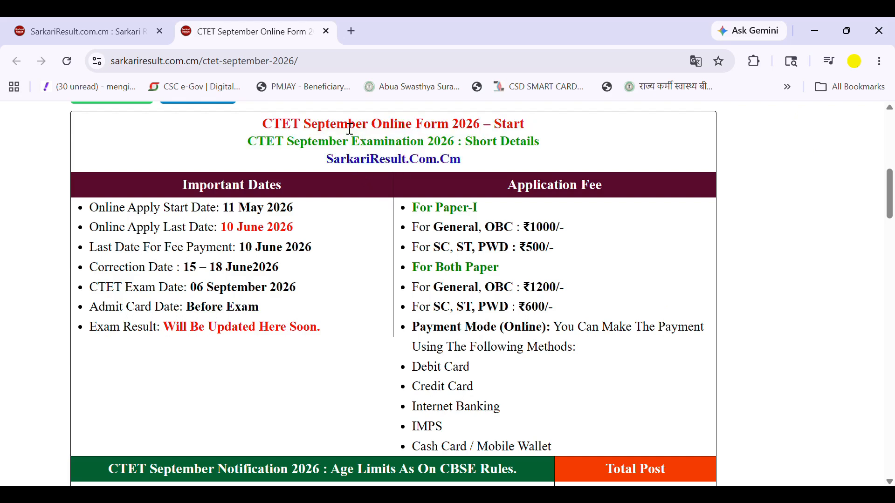
left_click_drag(304, 126, 362, 126)
left_click(278, 256)
left_click_drag(227, 235, 303, 234)
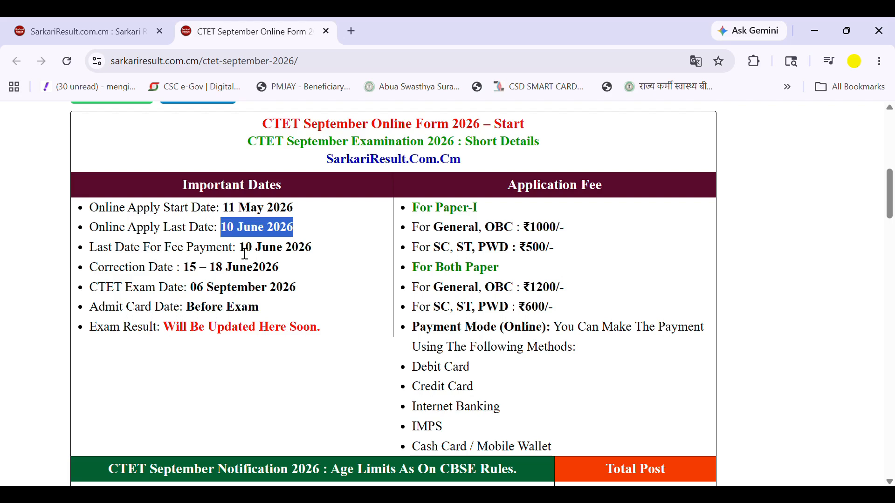
left_click_drag(237, 251, 316, 252)
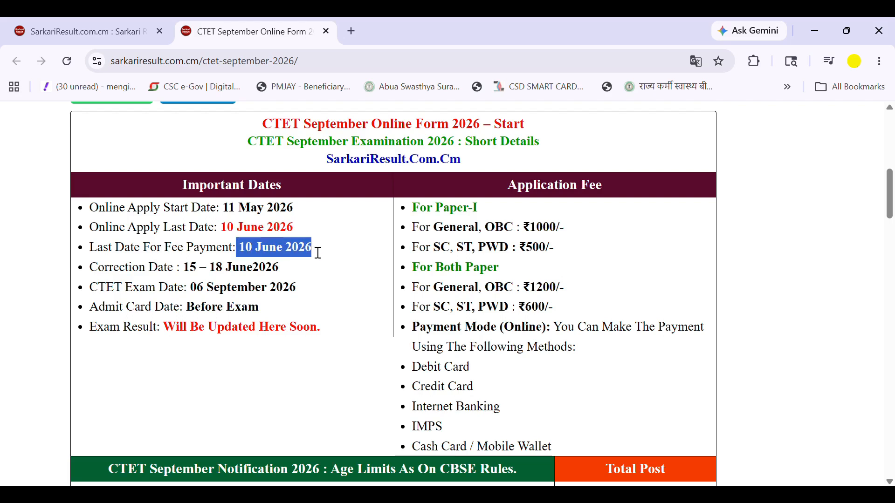
left_click(262, 273)
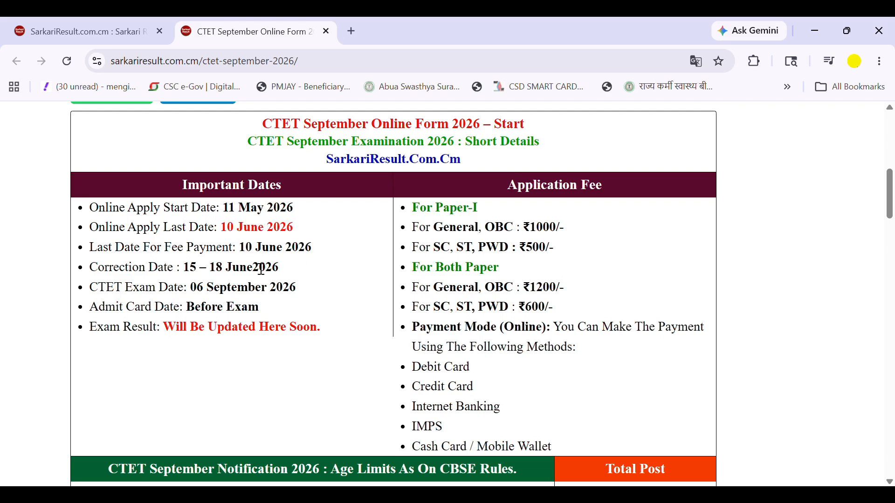
left_click_drag(120, 272, 274, 274)
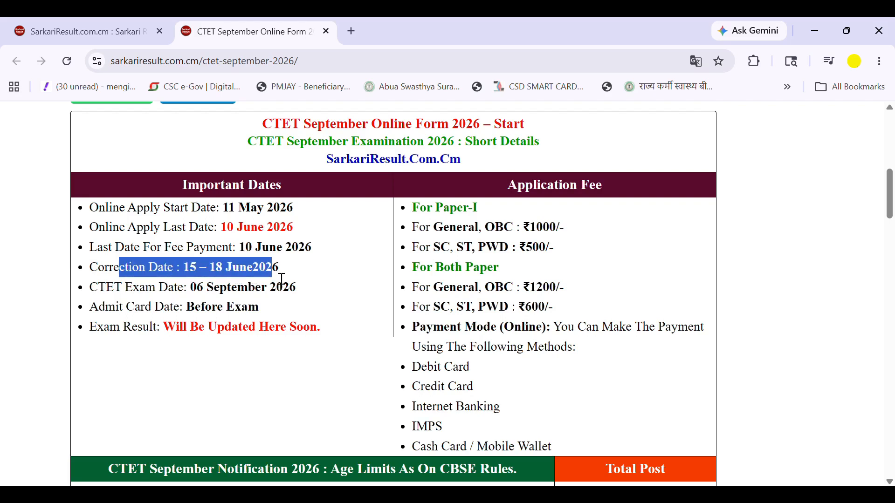
left_click(249, 289)
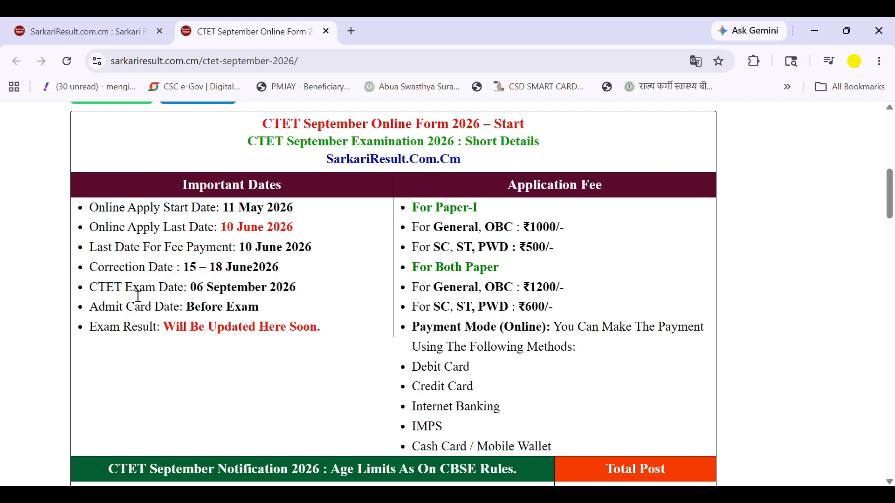
left_click_drag(133, 288, 310, 289)
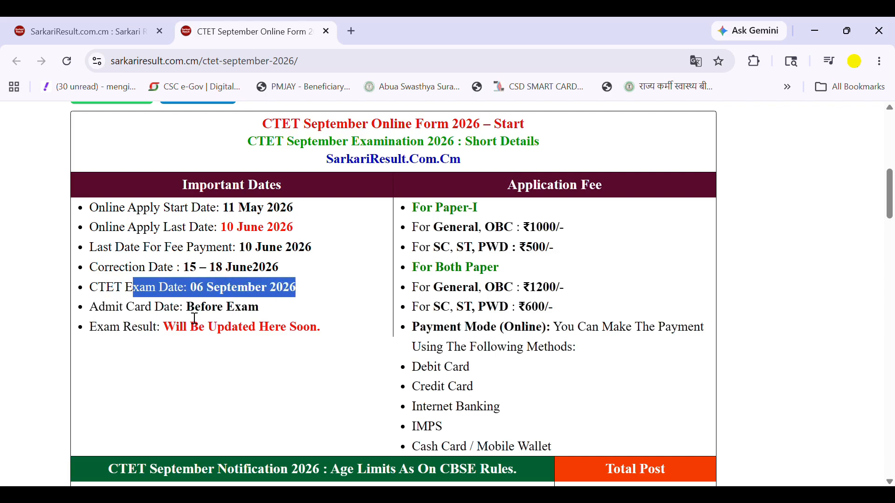
left_click_drag(186, 308, 260, 309)
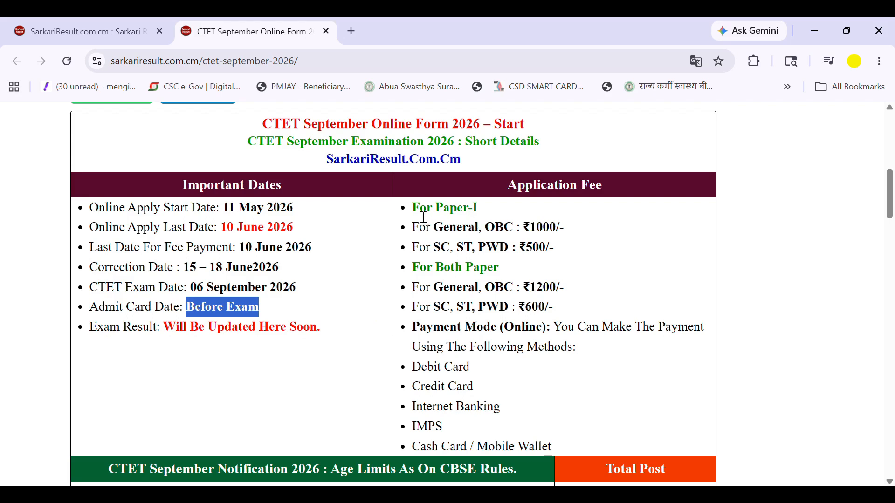
left_click_drag(424, 217, 415, 207)
Step: Review the application fees for Paper-I and both papers, including ₹500/- for SC, ST and PWD
left_click_drag(503, 186, 607, 193)
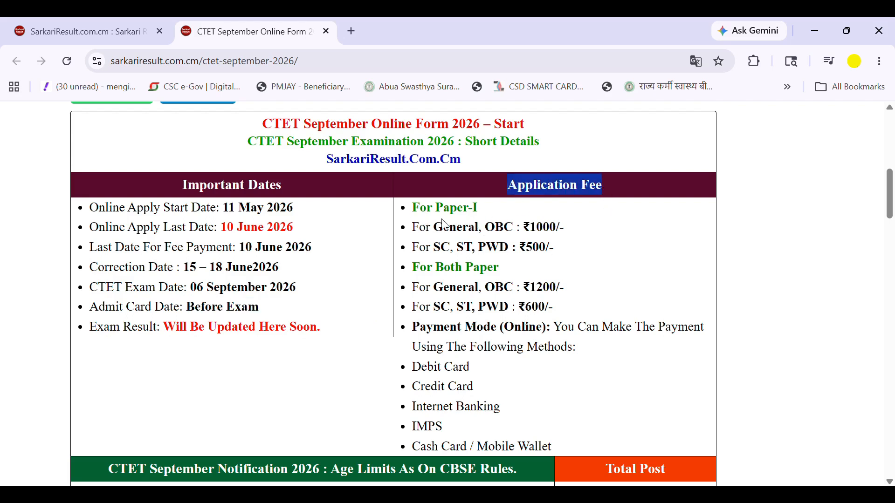
left_click_drag(414, 214, 565, 228)
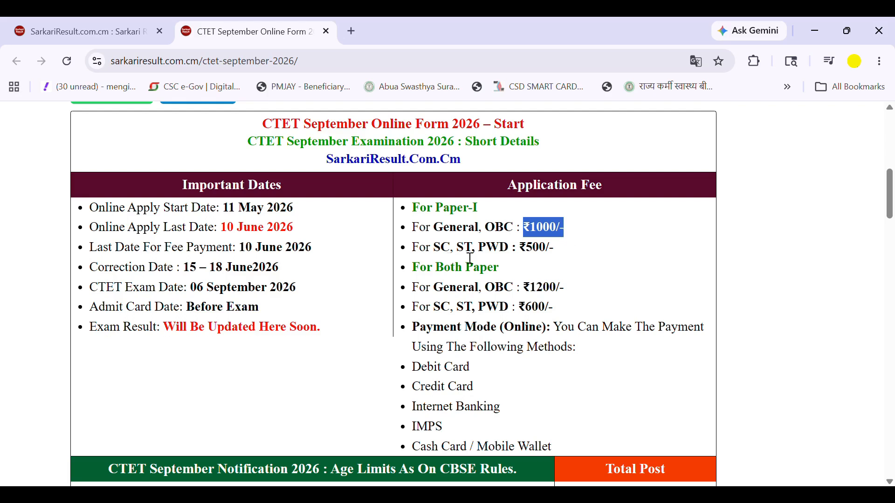
left_click_drag(518, 247, 567, 252)
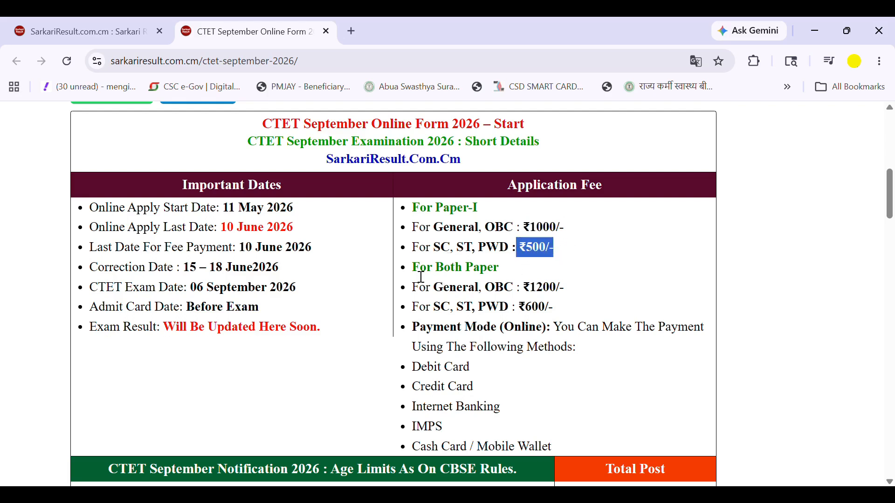
left_click_drag(413, 268, 556, 309)
left_click(561, 309)
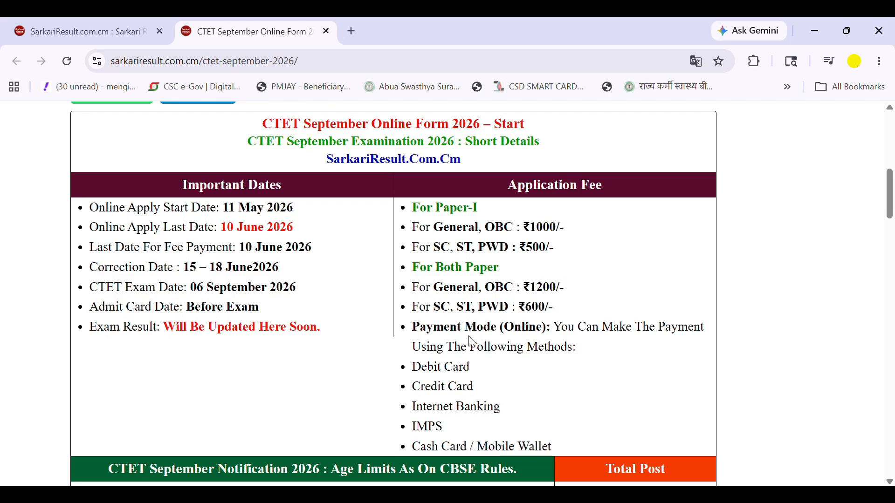
Step: Review the payment methods: debit/credit card, internet banking, IMPS and cash card or mobile wallet
scroll(472, 343, "down", 2)
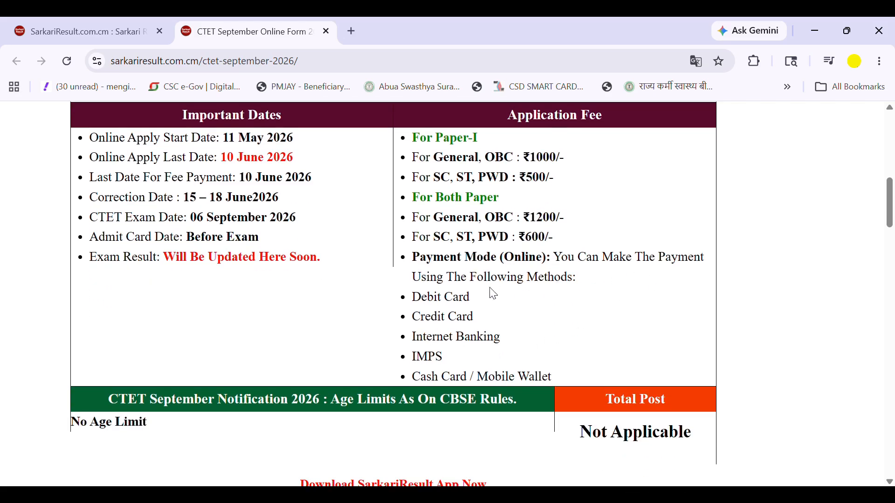
left_click_drag(402, 300, 483, 328)
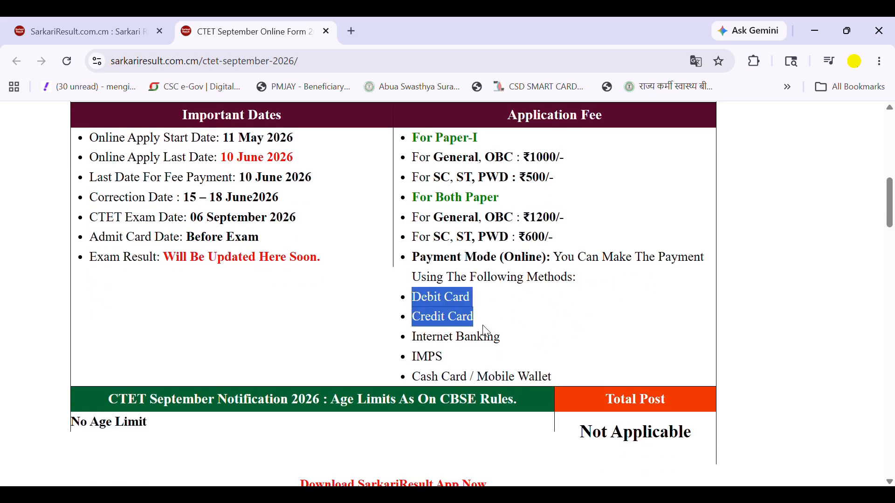
left_click(476, 344)
left_click_drag(425, 344, 480, 348)
left_click_drag(420, 360, 491, 383)
left_click(537, 363)
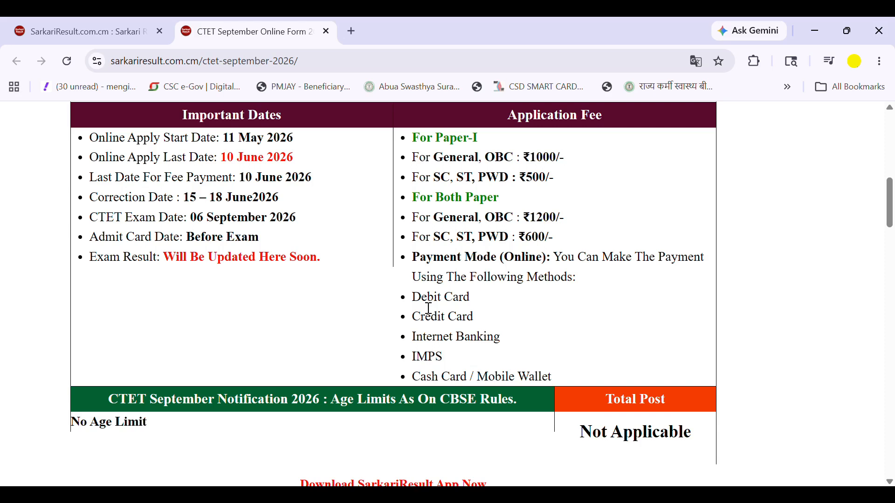
left_click_drag(412, 302, 478, 306)
left_click(476, 355)
Step: Check the Level-1 (Class 1-5) eligibility and its required teaching qualifications
scroll(467, 347, "down", 1)
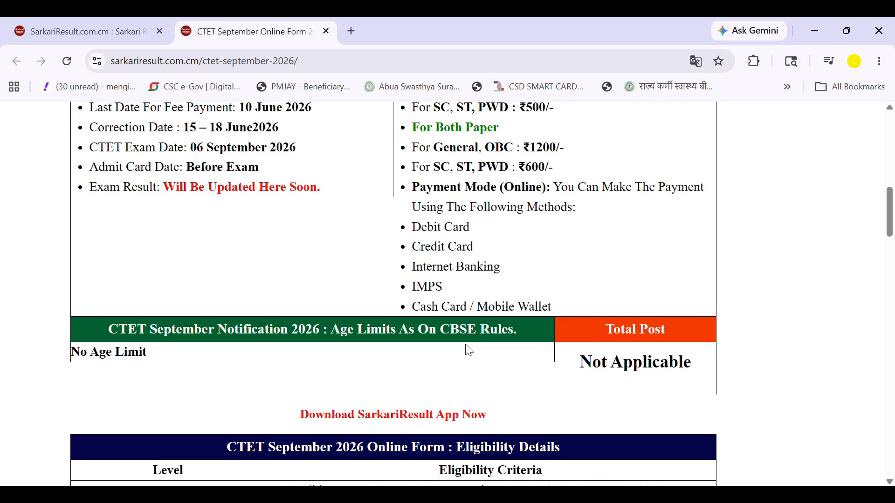
scroll(469, 350, "down", 3)
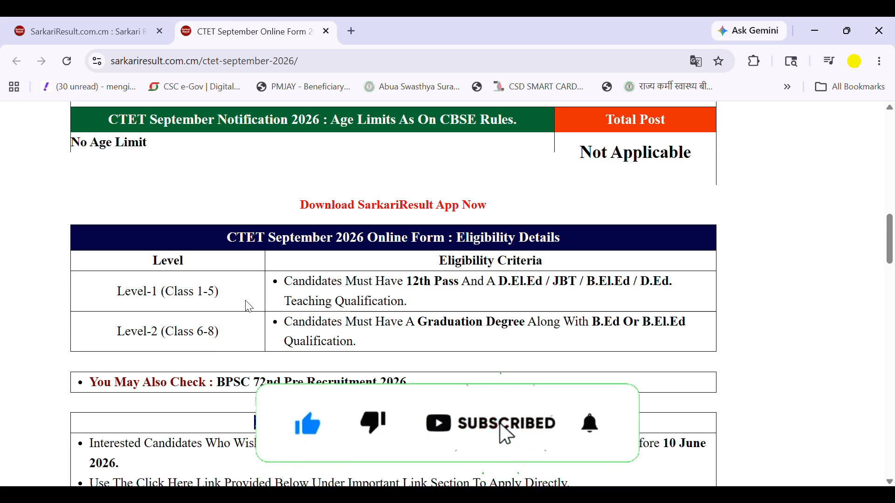
left_click_drag(117, 293, 220, 297)
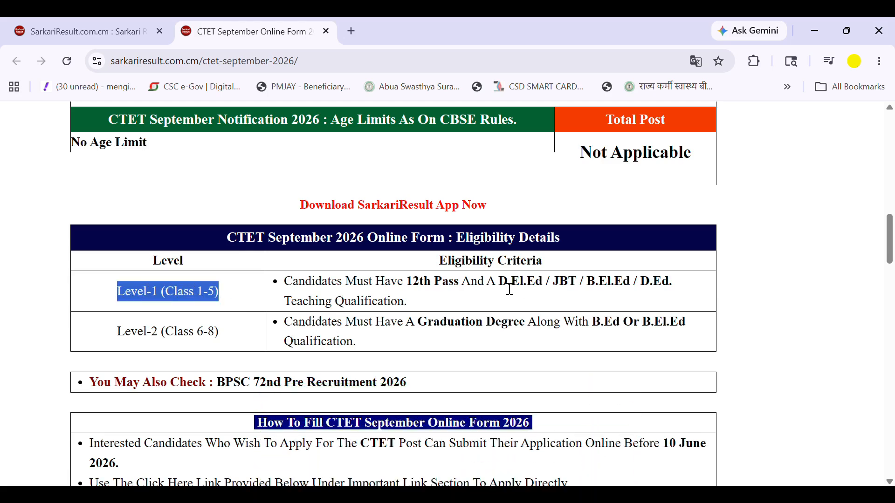
left_click_drag(499, 283, 685, 295)
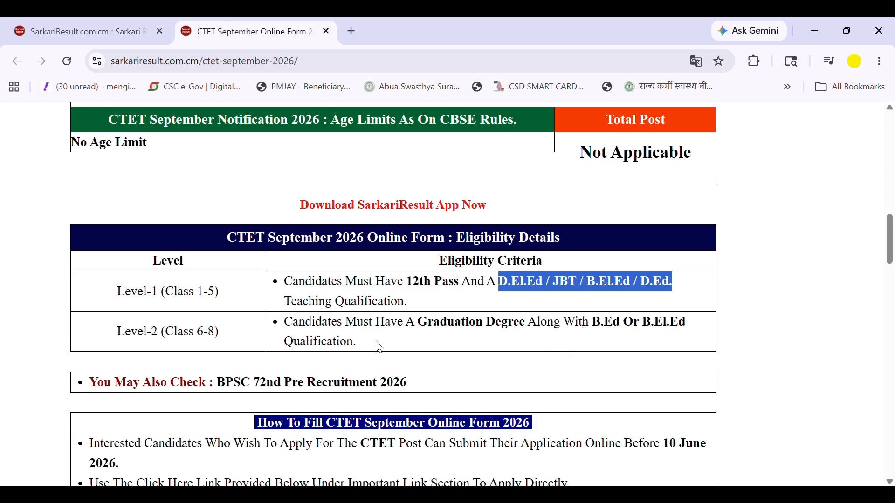
Step: Open the official CTET portal from the Apply Online 'Click Here' link under Important Links
scroll(383, 346, "down", 5)
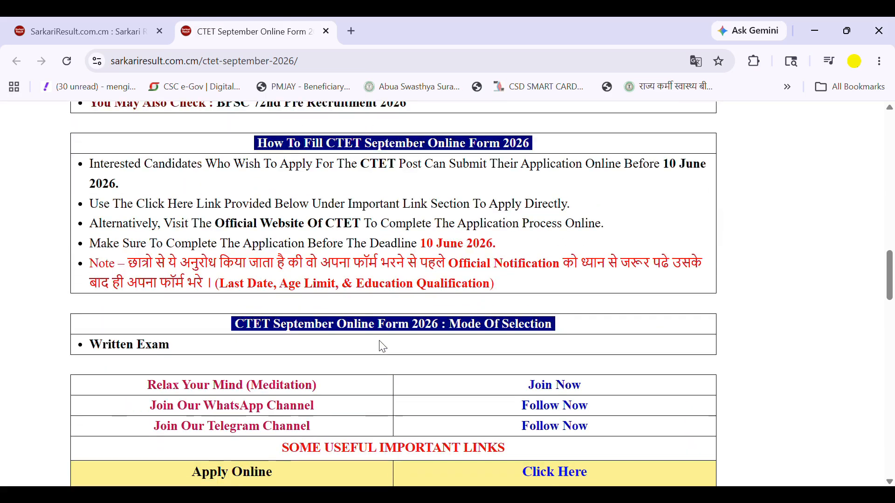
scroll(383, 346, "down", 4)
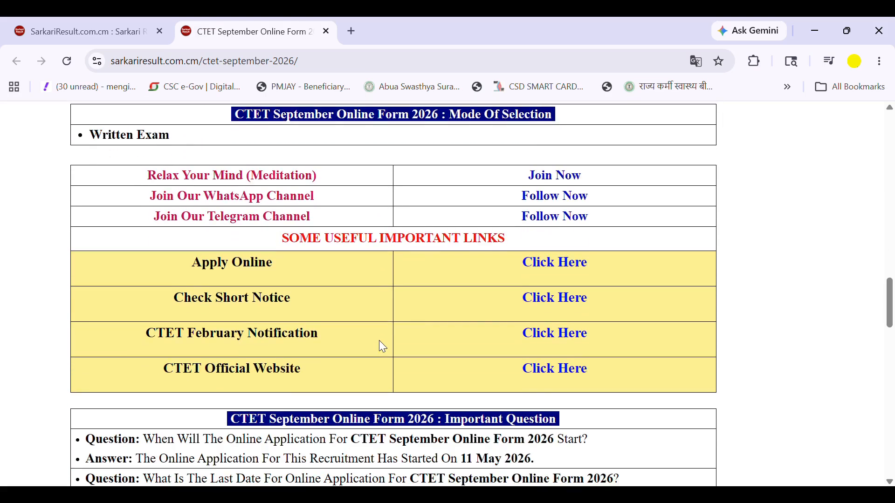
scroll(379, 341, "down", 2)
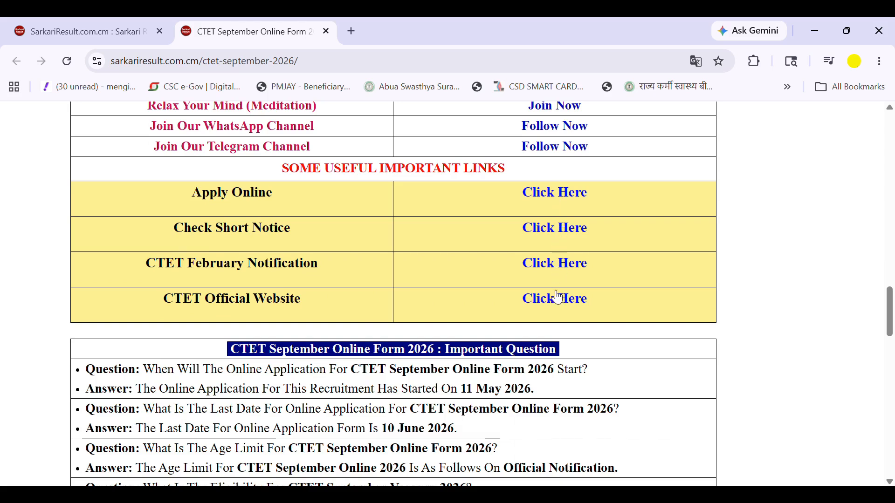
left_click(566, 192)
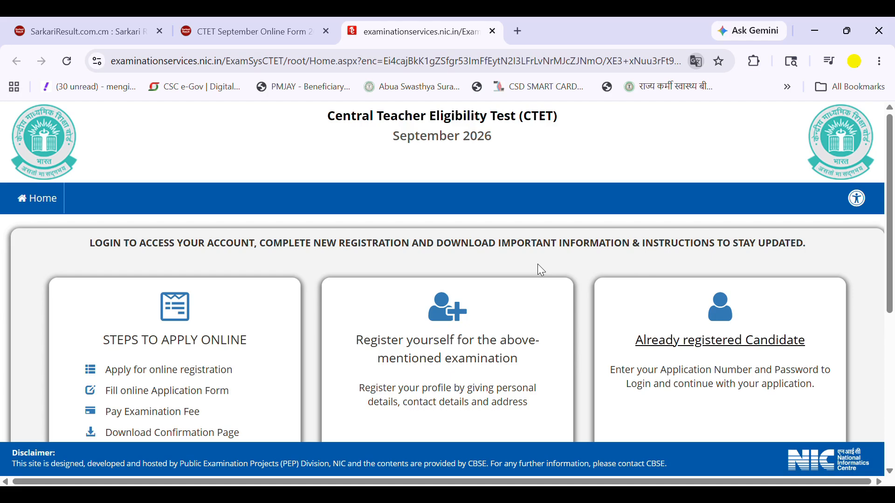
Step: Skim the CTET September 2026 information bulletin PDF, then go back to the portal home page
scroll(463, 313, "down", 3)
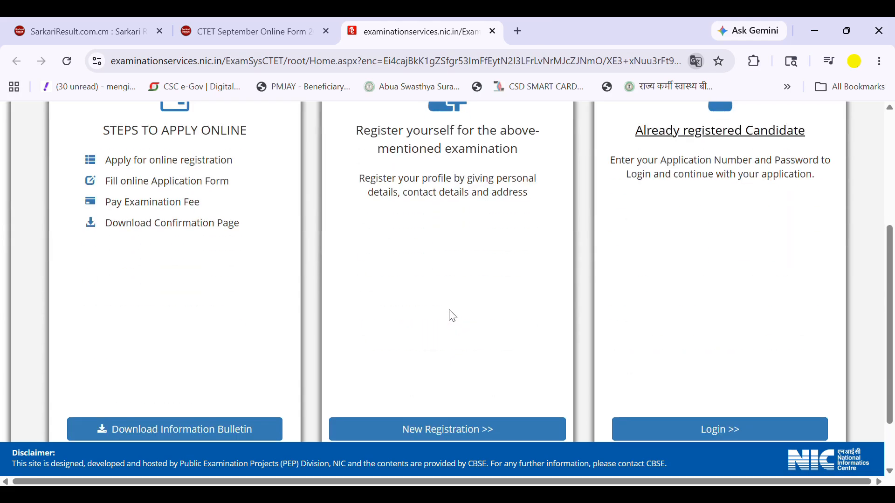
scroll(308, 308, "down", 2)
left_click(181, 372)
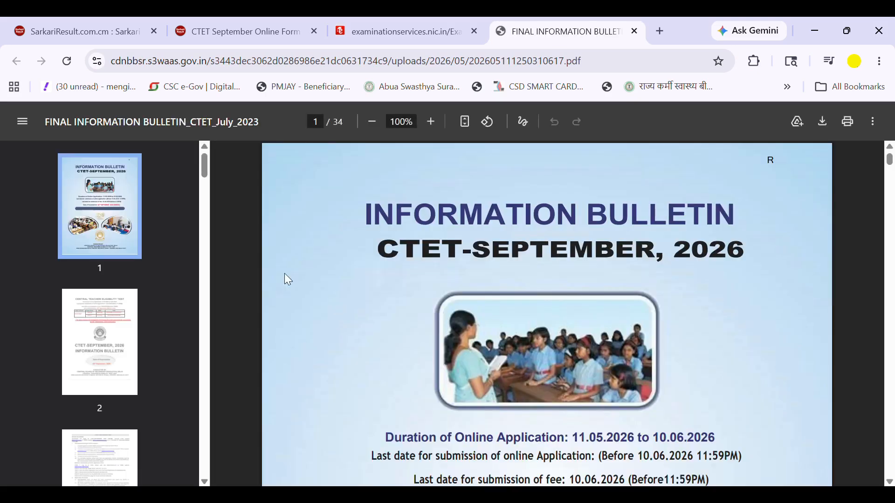
scroll(494, 307, "down", 10)
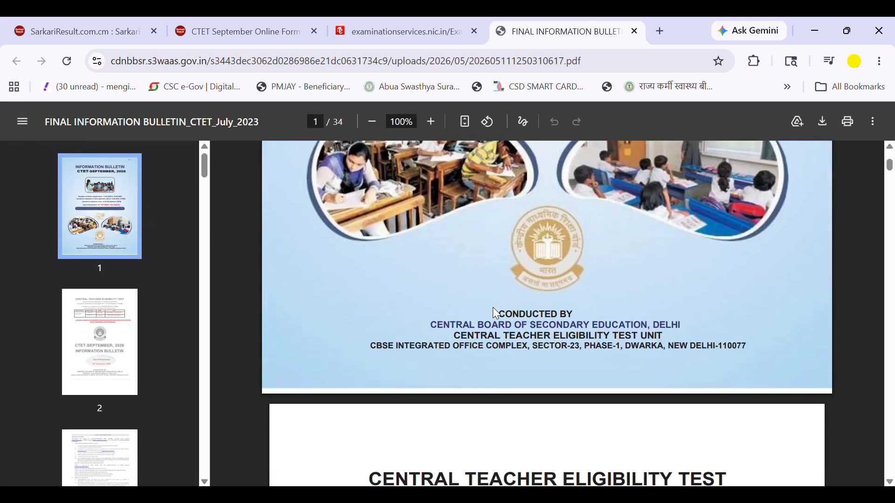
scroll(496, 314, "down", 15)
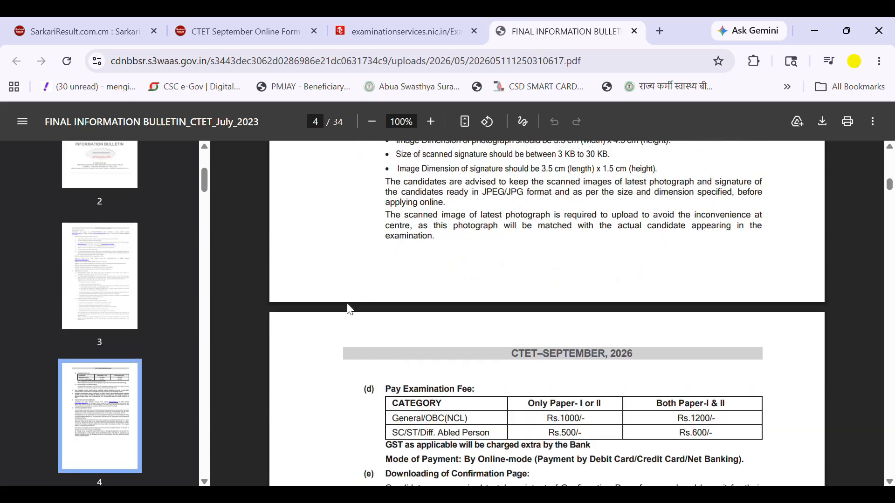
left_click_drag(206, 192, 335, 392)
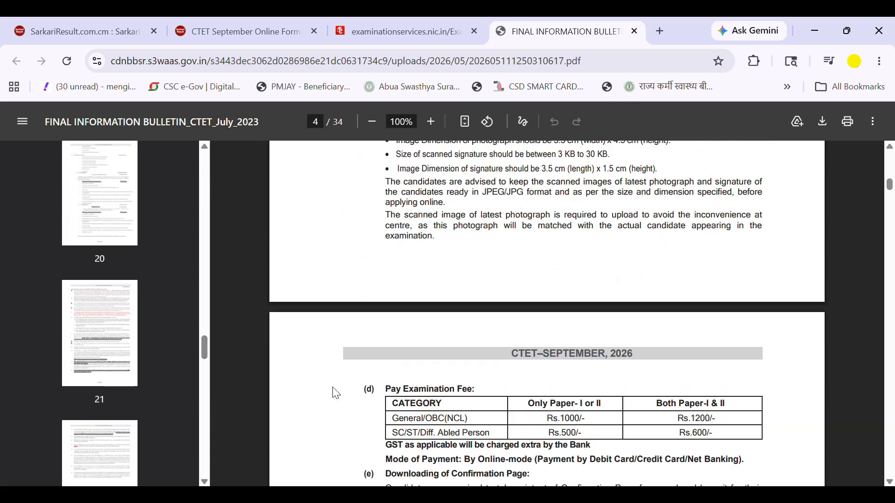
scroll(515, 362, "down", 8)
scroll(515, 361, "down", 15)
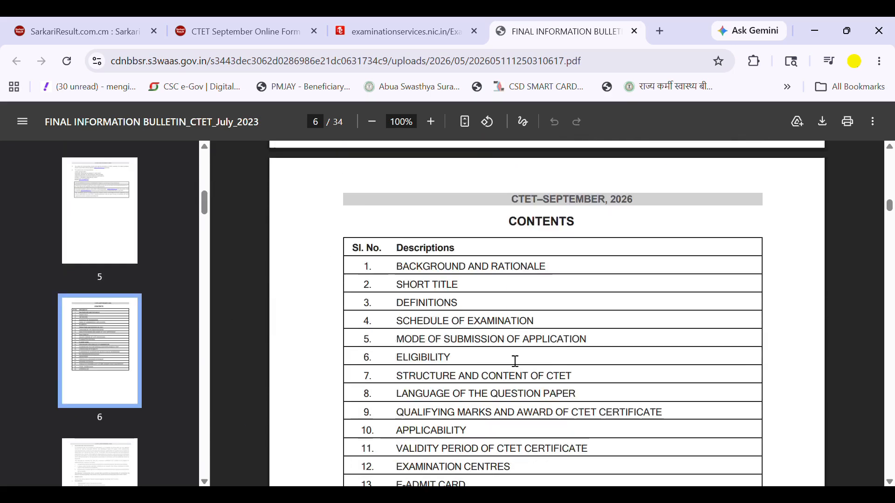
left_click(387, 36)
scroll(477, 268, "up", 4)
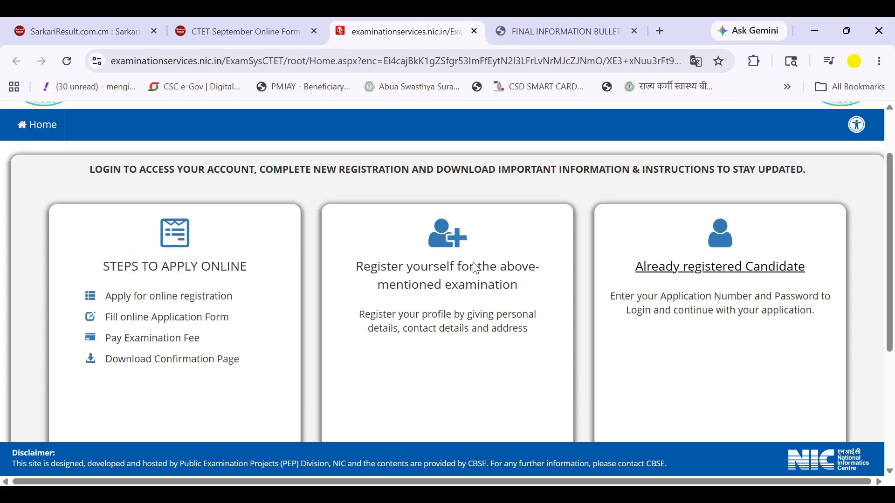
Step: Start a New Registration and download the CTET information bulletin
scroll(481, 269, "down", 1)
scroll(480, 269, "down", 3)
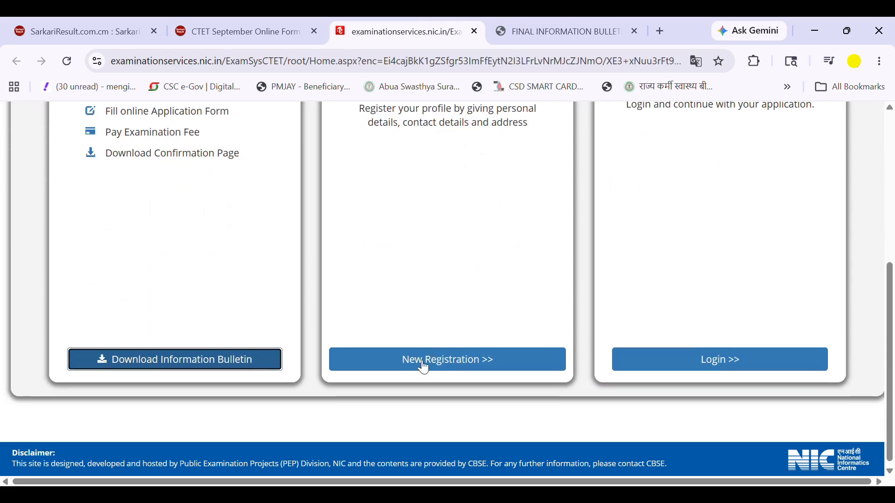
left_click(418, 368)
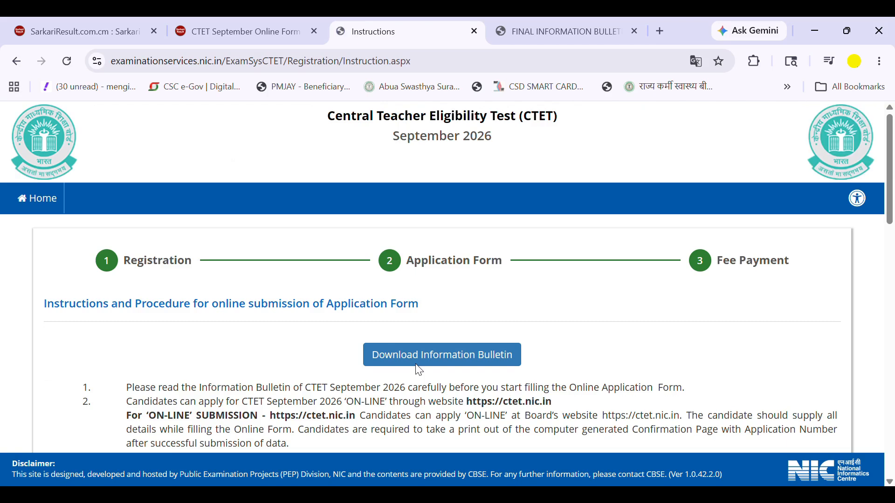
scroll(494, 348, "down", 2)
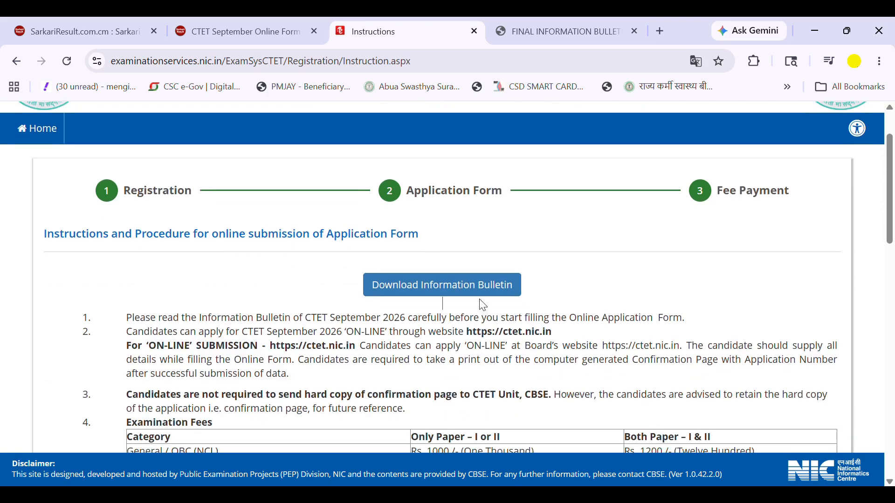
left_click(481, 286)
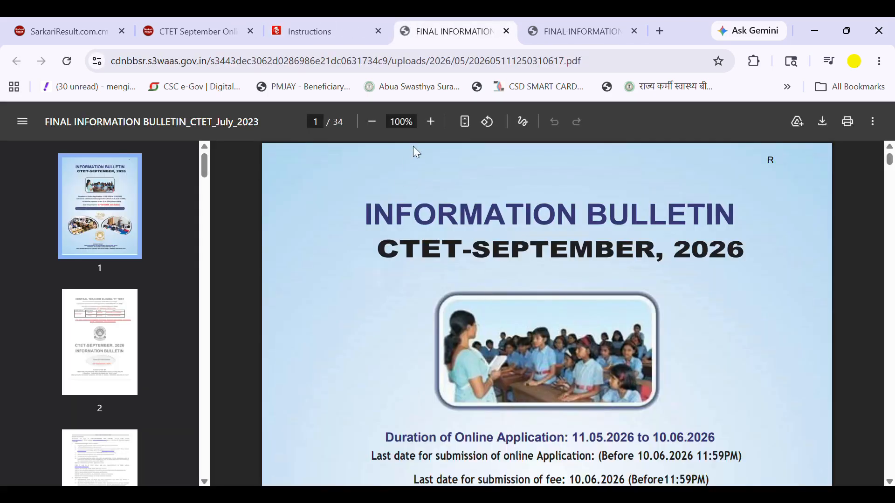
Step: Accept the instructions declaration and proceed to the registration form
left_click(323, 18)
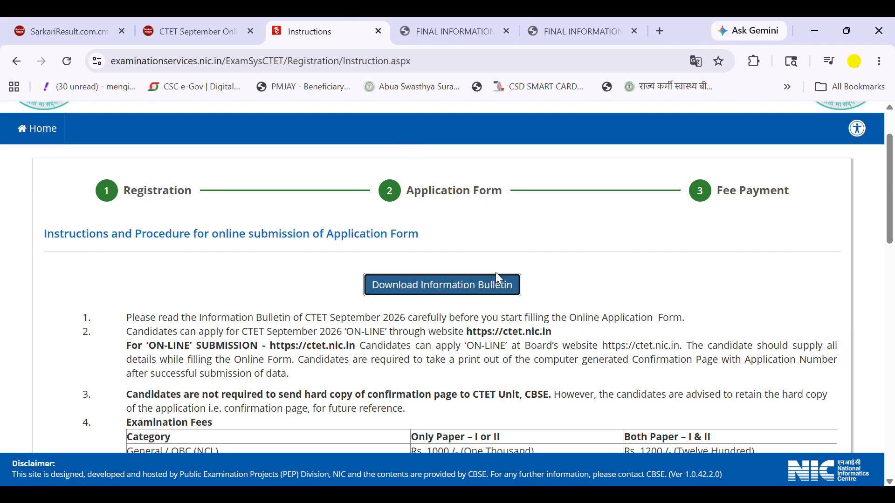
scroll(579, 295, "down", 12)
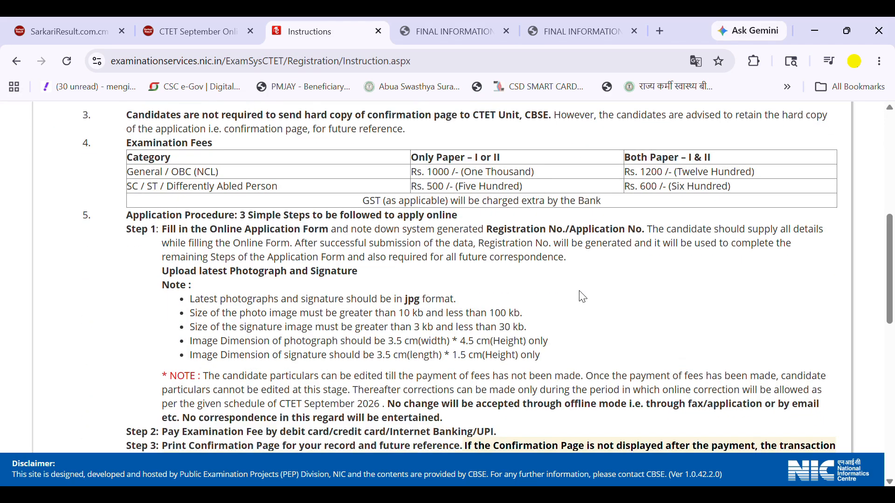
scroll(589, 299, "down", 5)
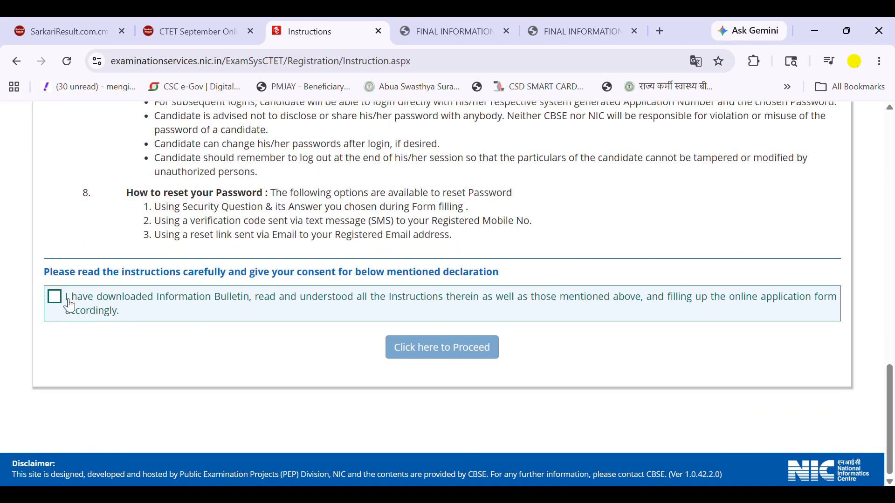
left_click(55, 297)
left_click(421, 350)
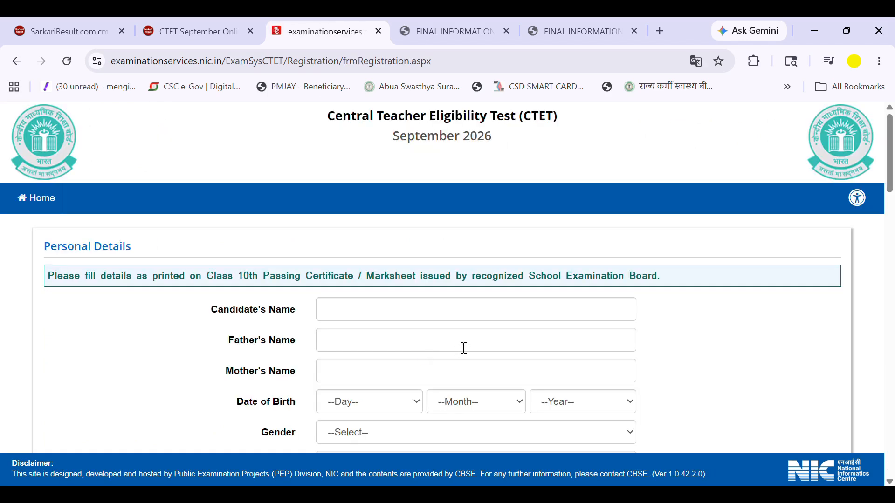
scroll(606, 331, "down", 1)
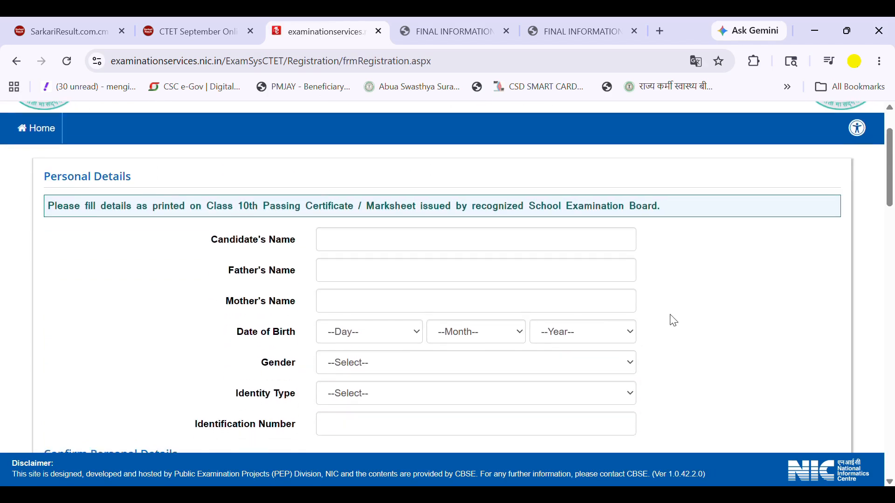
scroll(68, 230, "down", 1)
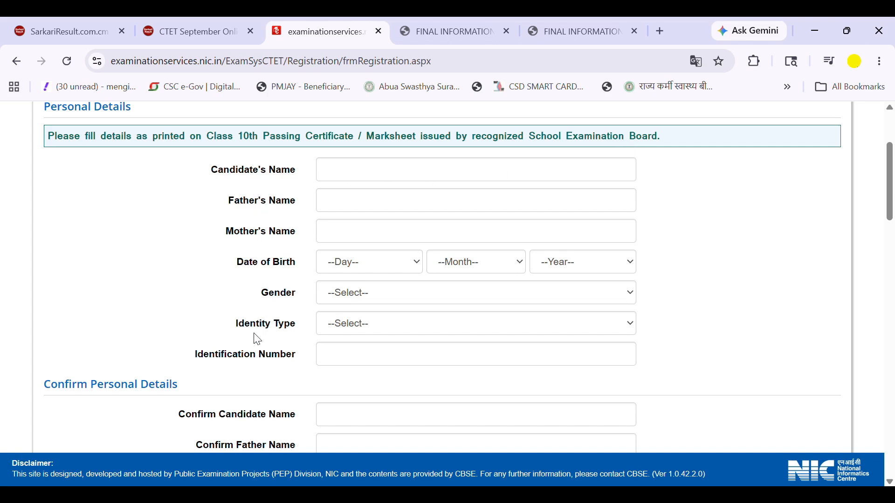
scroll(294, 321, "down", 3)
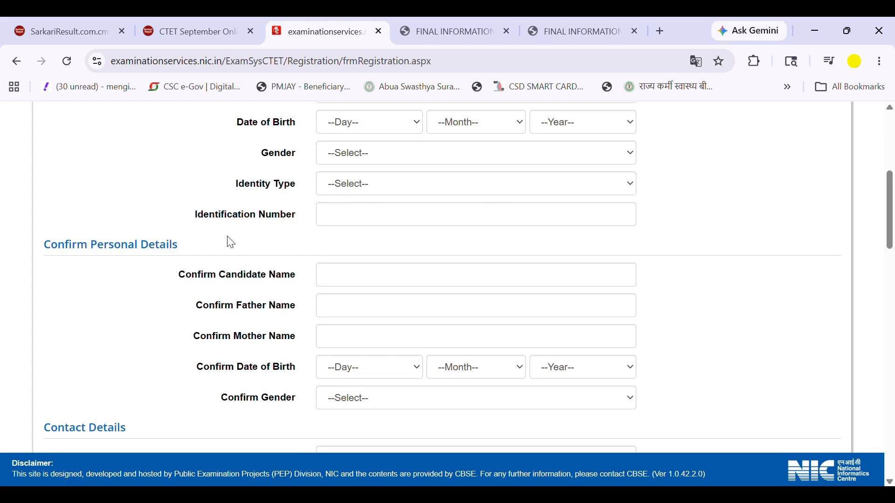
scroll(274, 250, "down", 6)
scroll(276, 254, "down", 16)
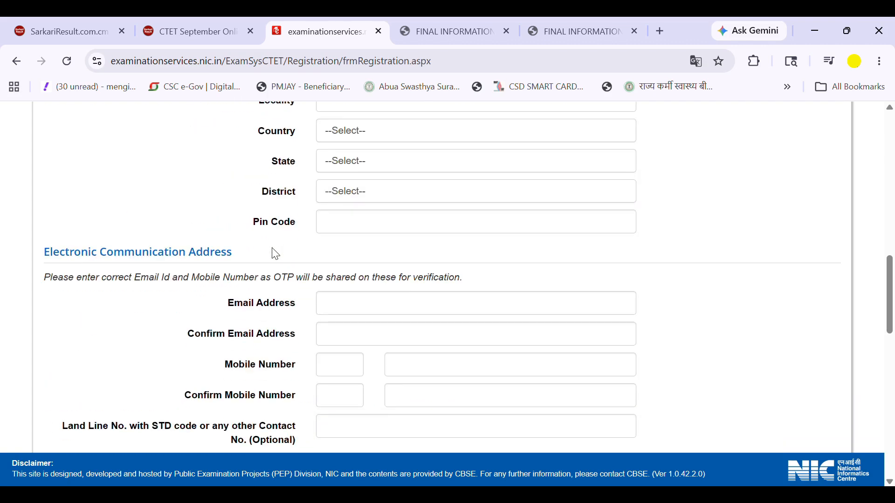
scroll(276, 257, "up", 4)
scroll(275, 256, "up", 15)
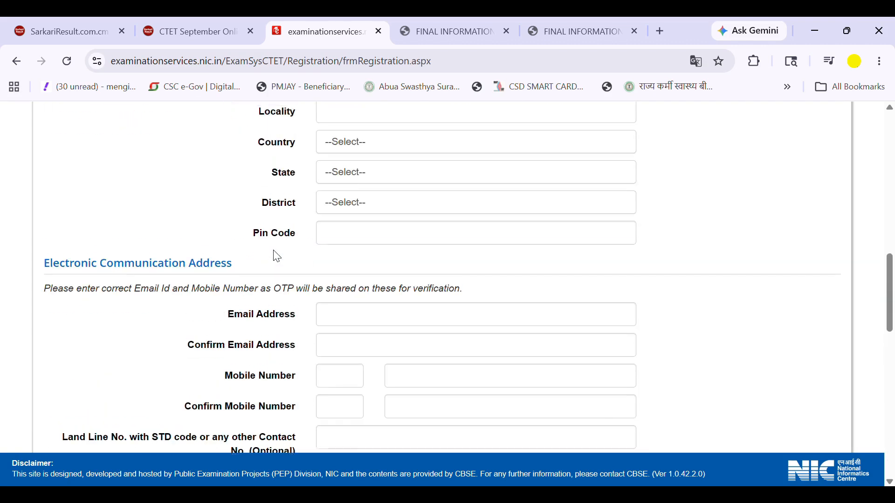
left_click(367, 313)
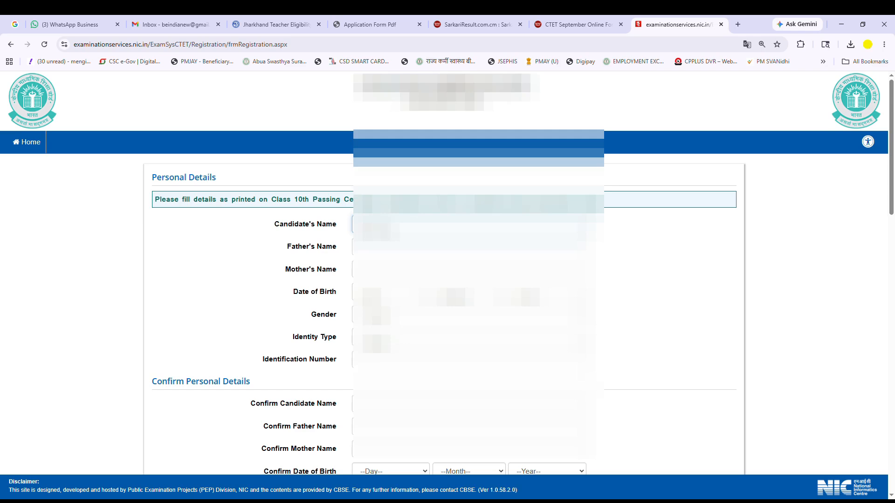
Step: Enter the candidate's, father's and mother's names, then fill in the date of birth
type("a")
key("Tab")
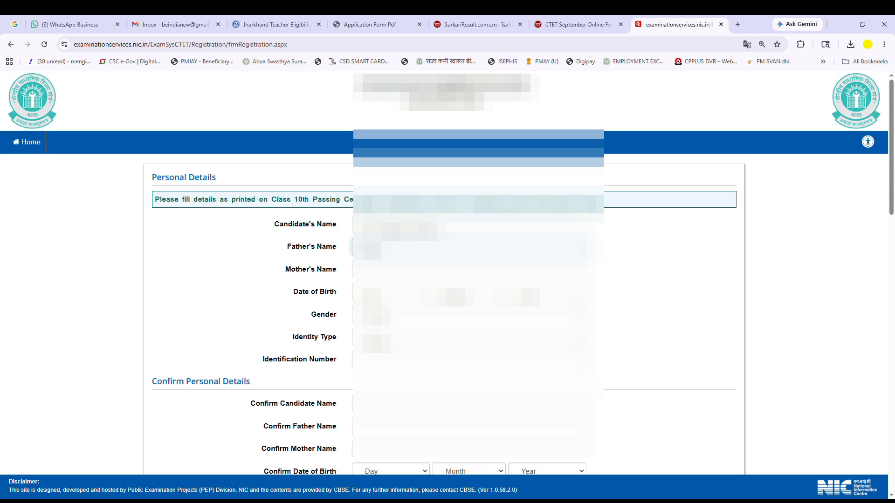
type("???")
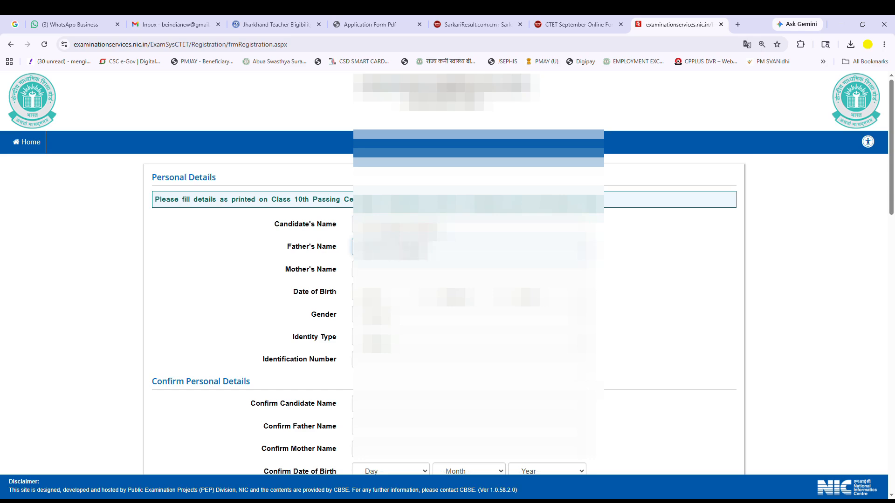
key("Tab")
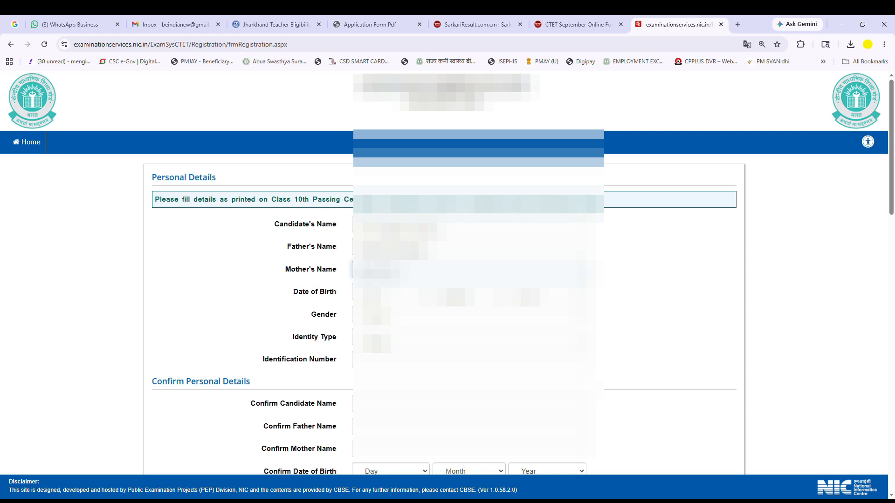
key("Tab")
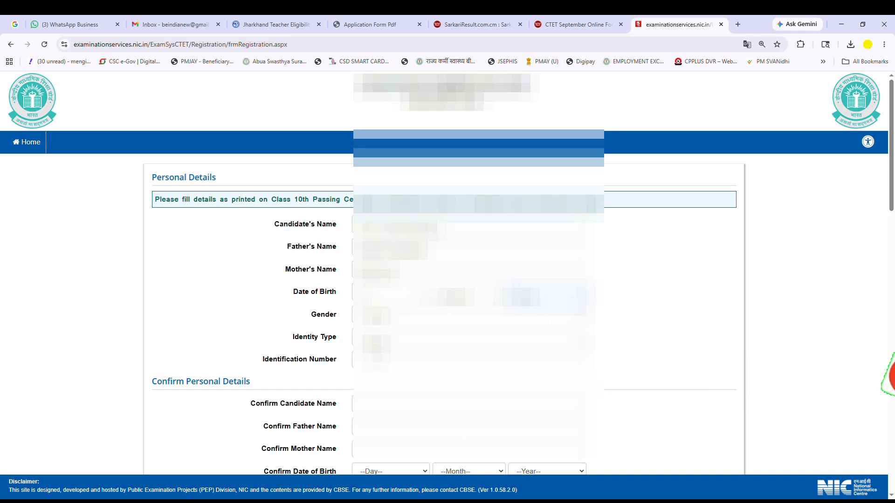
Step: Choose the gender and identity type, and enter the identity number
left_click(377, 347)
left_click(418, 414)
left_click(425, 365)
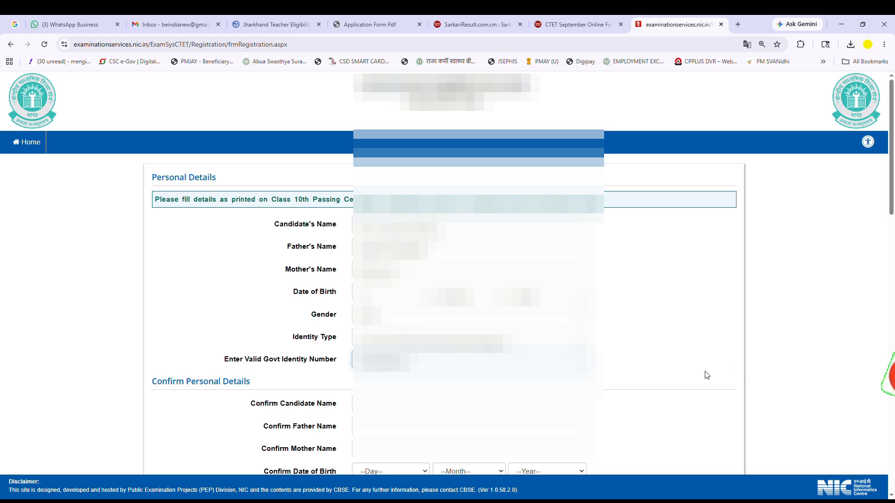
scroll(705, 373, "down", 4)
Step: Copy the candidate's, father's and mother's names into their Confirm fields
left_click(429, 224)
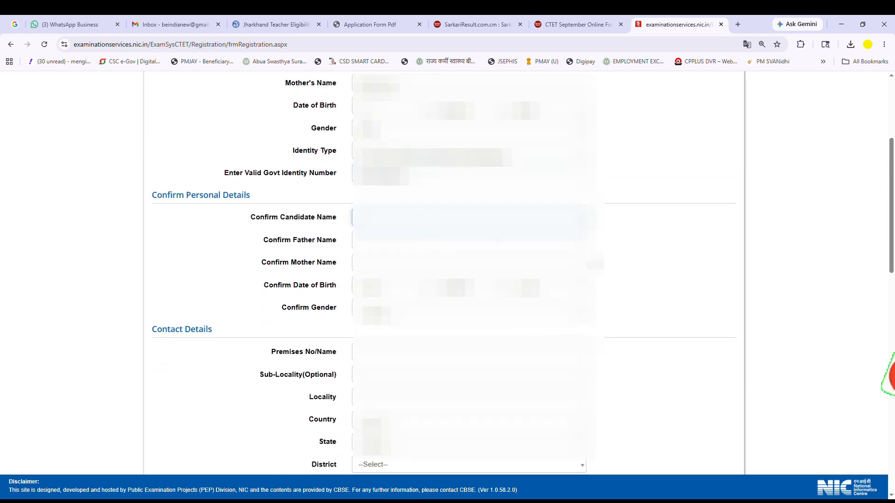
scroll(443, 275, "up", 2)
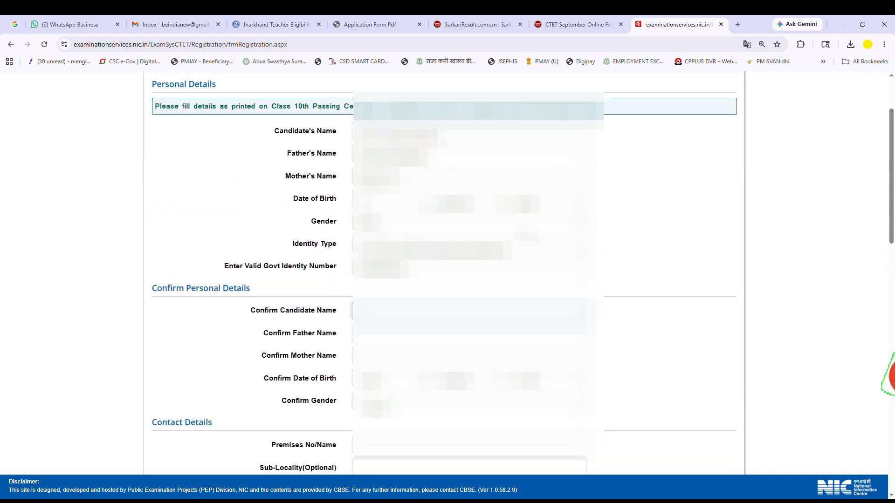
left_click(411, 132)
key("ctrl+a")
left_click_drag(410, 133, 414, 316)
left_click(411, 156)
key("ctrl+a")
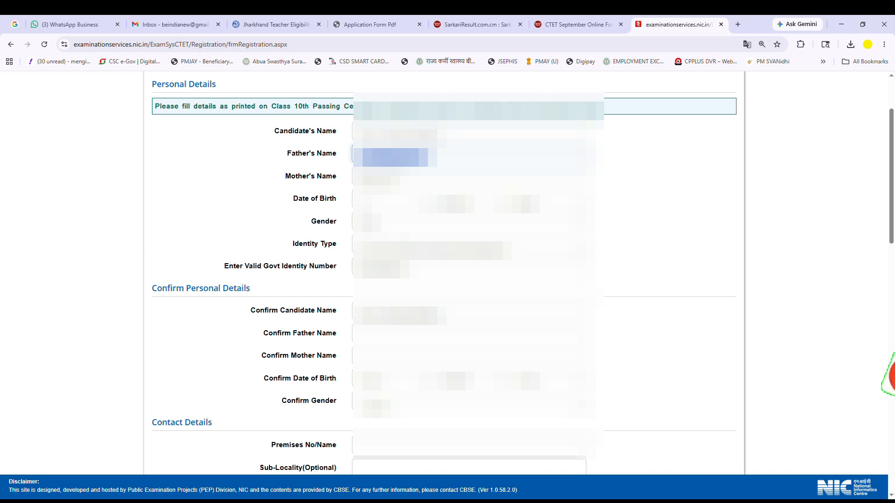
left_click_drag(410, 156, 401, 345)
left_click(392, 179)
key("ctrl+a")
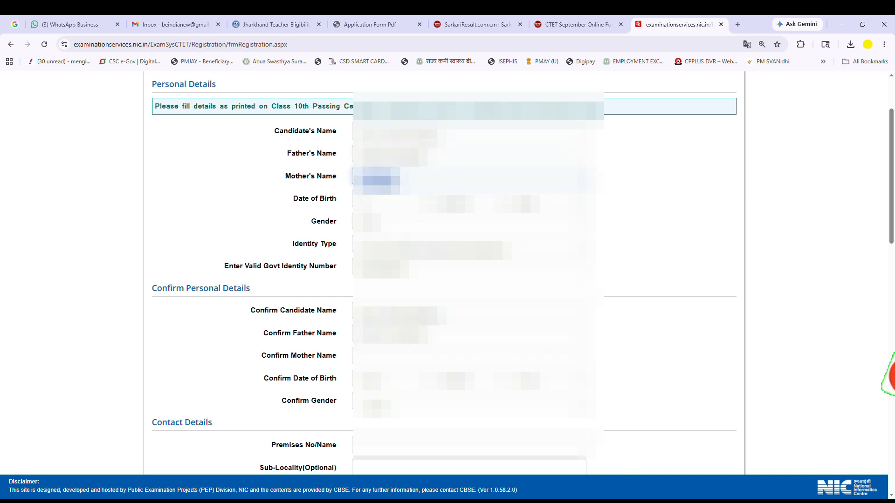
left_click_drag(391, 180, 394, 363)
Step: Set the Confirm Date of Birth day and month, and the Confirm Gender
left_click(406, 382)
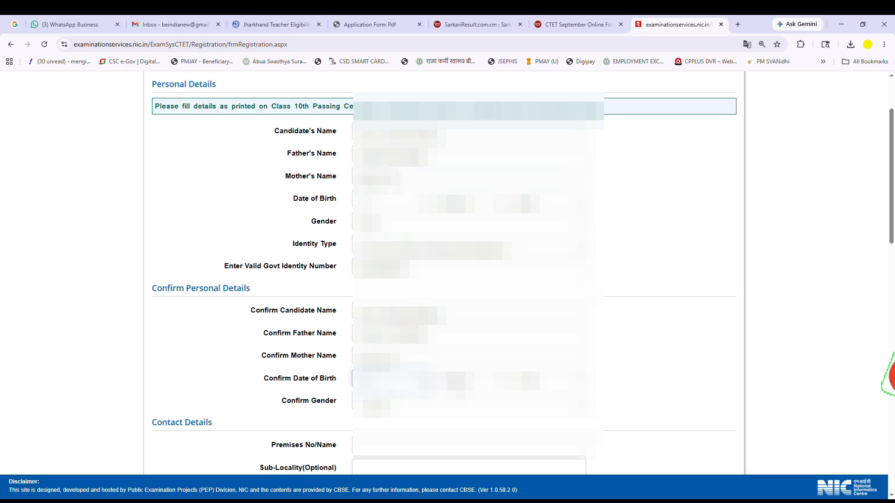
left_click(461, 383)
left_click(597, 404)
Step: Fill in the premises, sub-locality and locality of the present address
scroll(633, 394, "down", 6)
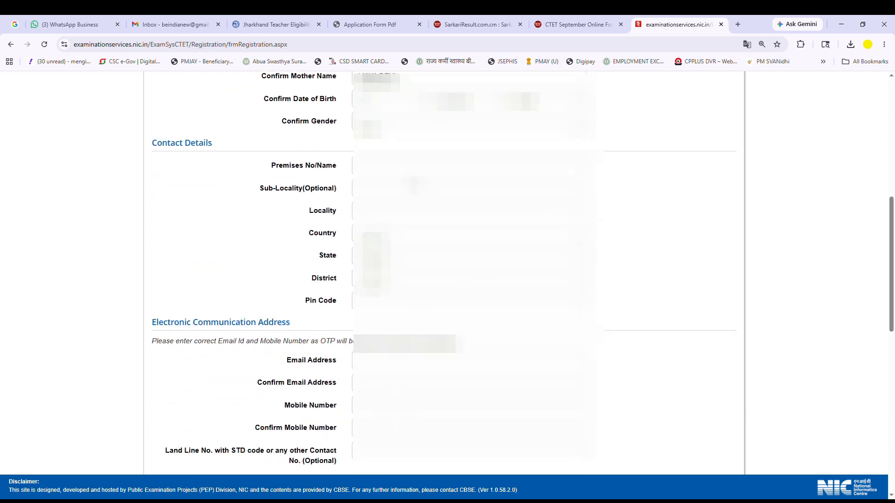
scroll(428, 182, "down", 1)
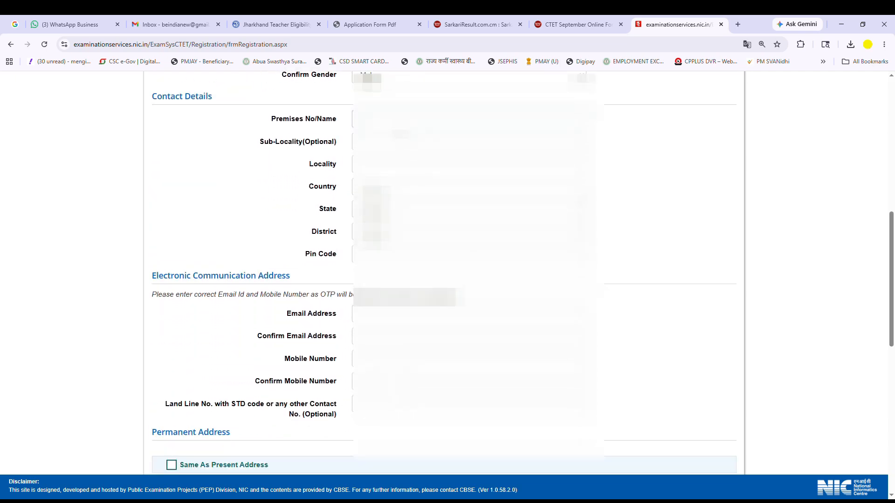
left_click(401, 123)
left_click(402, 141)
type("***")
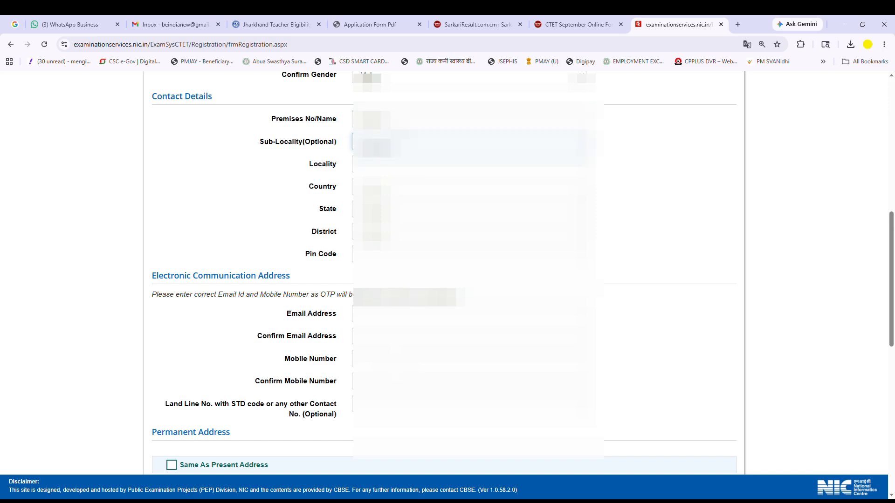
left_click(402, 164)
type("********")
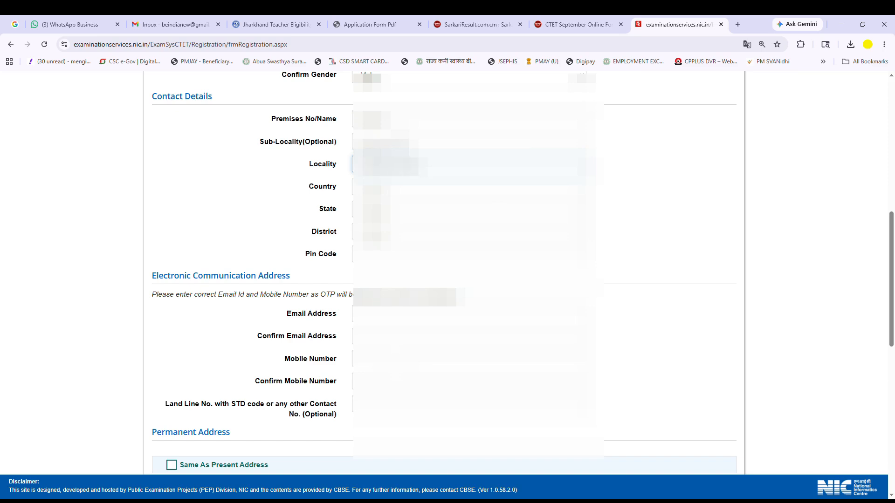
Step: Choose the country, state and district of the address and enter the pin code
left_click(386, 190)
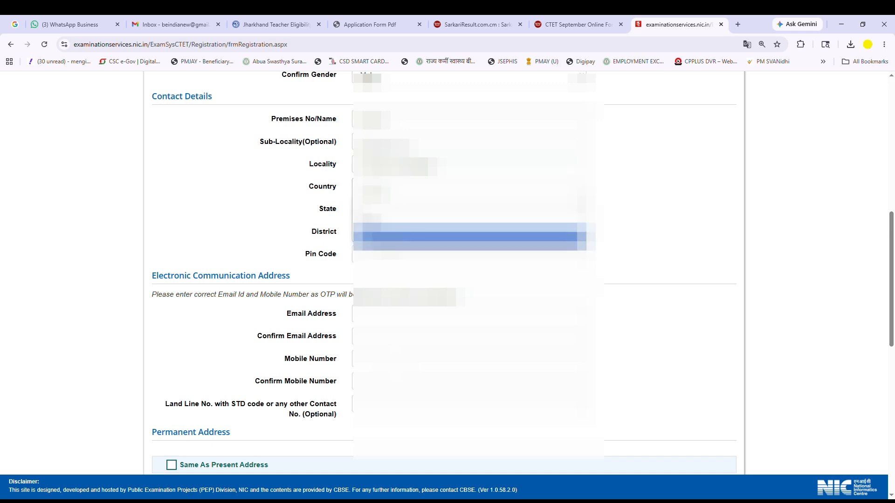
left_click(386, 236)
left_click(386, 210)
type("**")
key("Return")
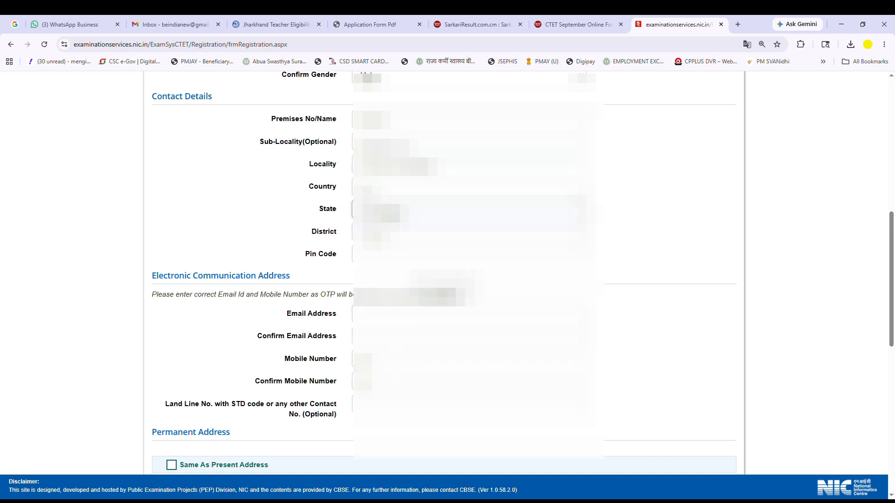
left_click(395, 233)
type("**")
key("Return")
left_click(391, 256)
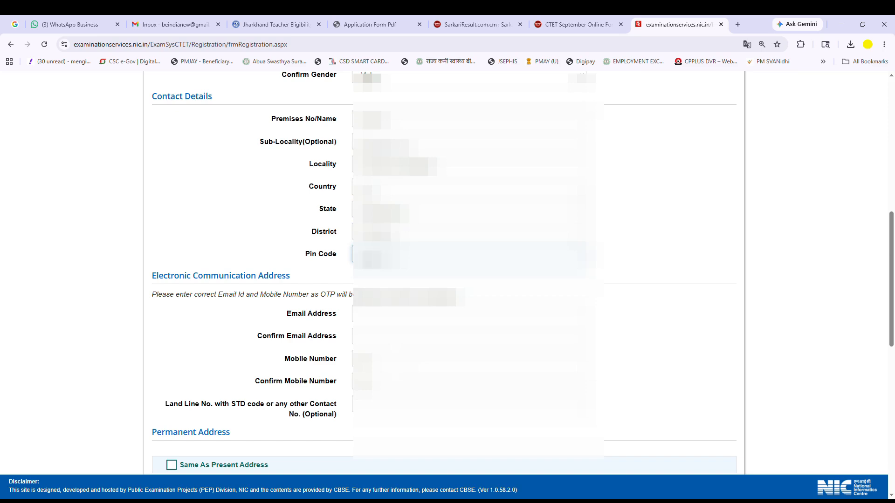
Step: Enter the email address and mobile number, repeating each in its Confirm field
left_click(410, 319)
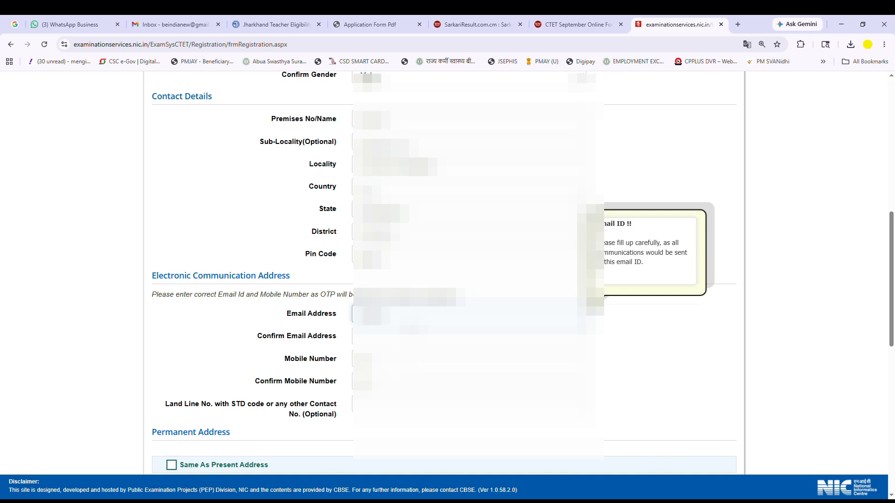
type("??")
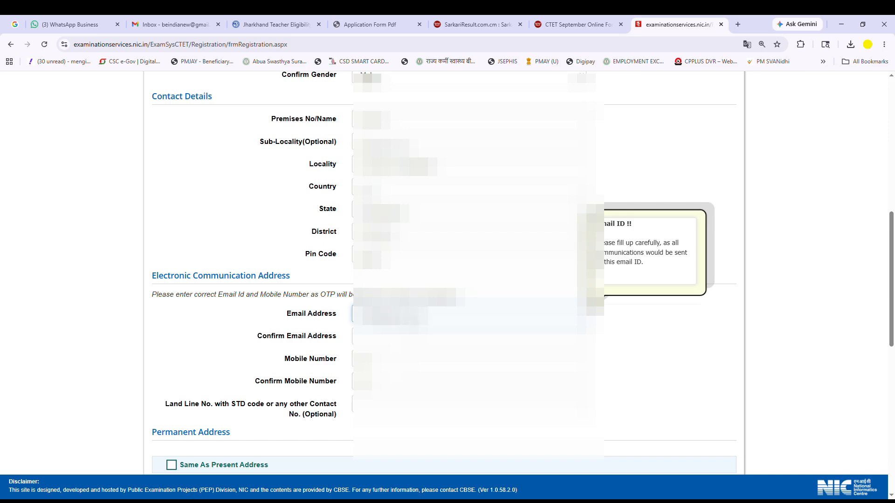
key("ctrl+a")
left_click_drag(396, 314, 413, 338)
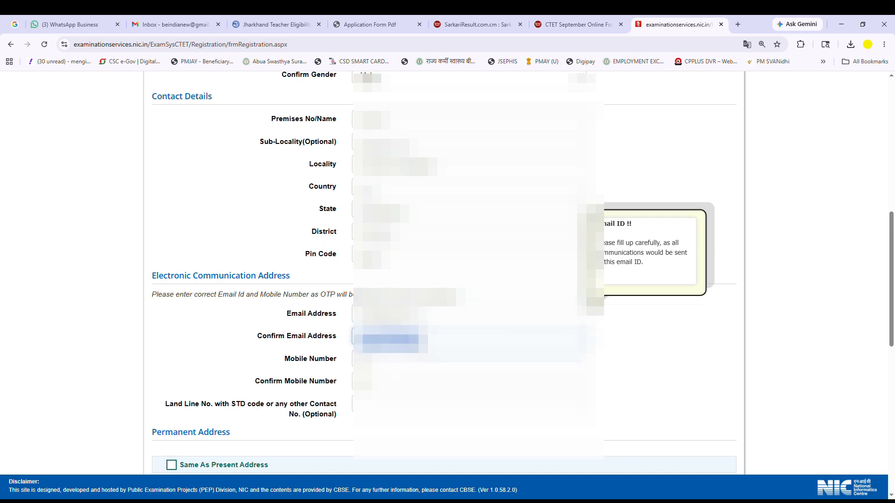
left_click(436, 360)
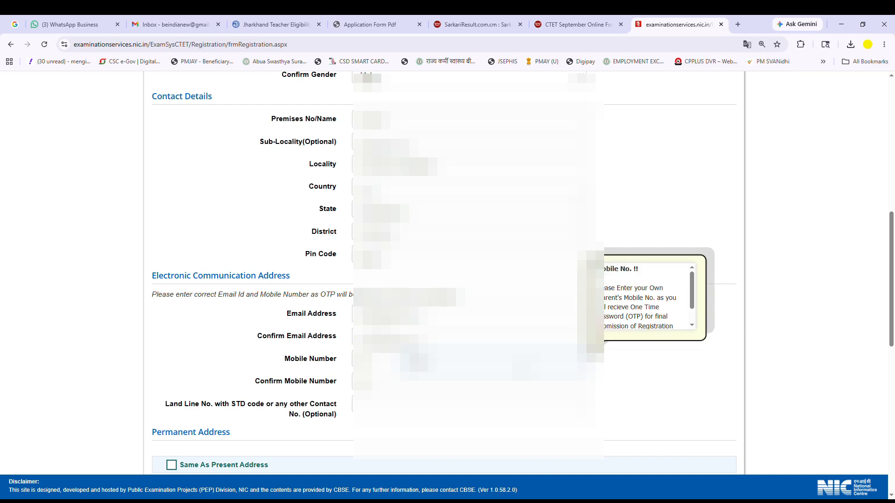
key("ctrl+a")
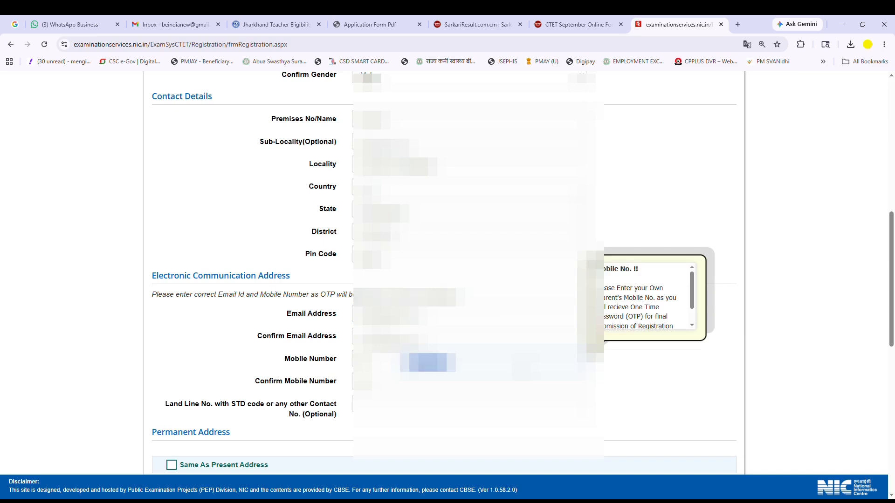
left_click_drag(430, 361, 441, 385)
left_click(623, 402)
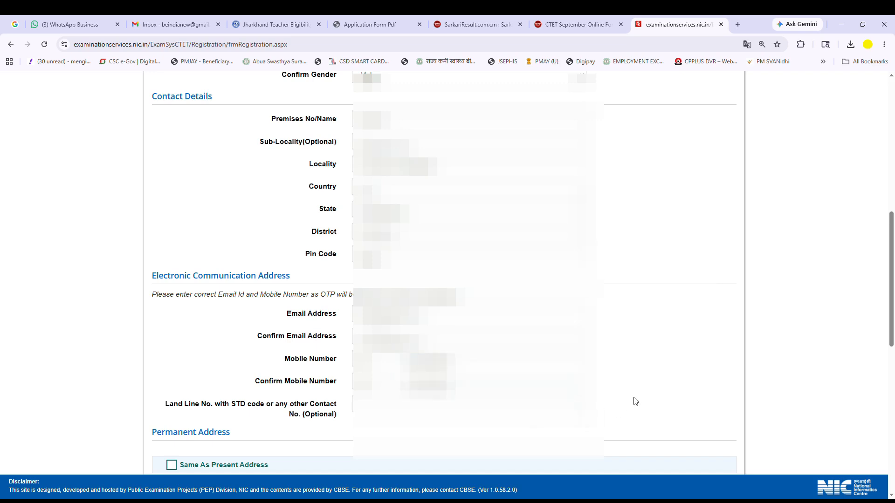
scroll(614, 390, "down", 6)
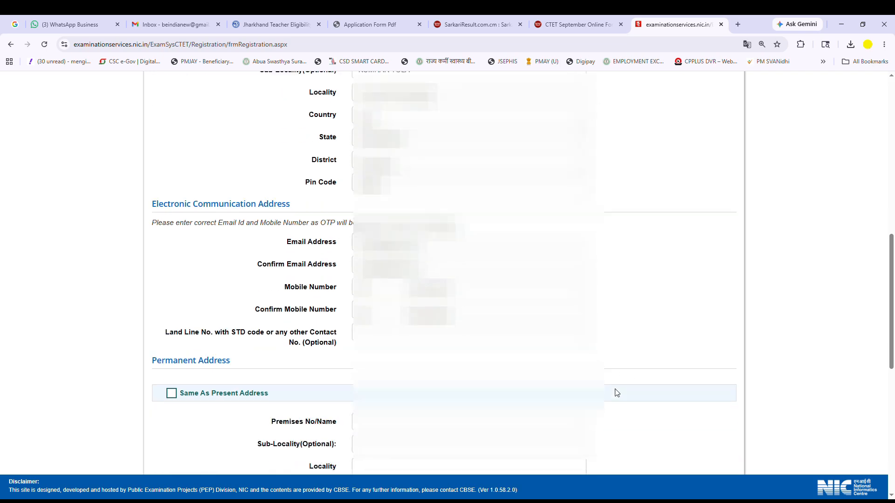
Step: Tick Same As Present Address, set and confirm the password, and choose a security question and answer
left_click(176, 191)
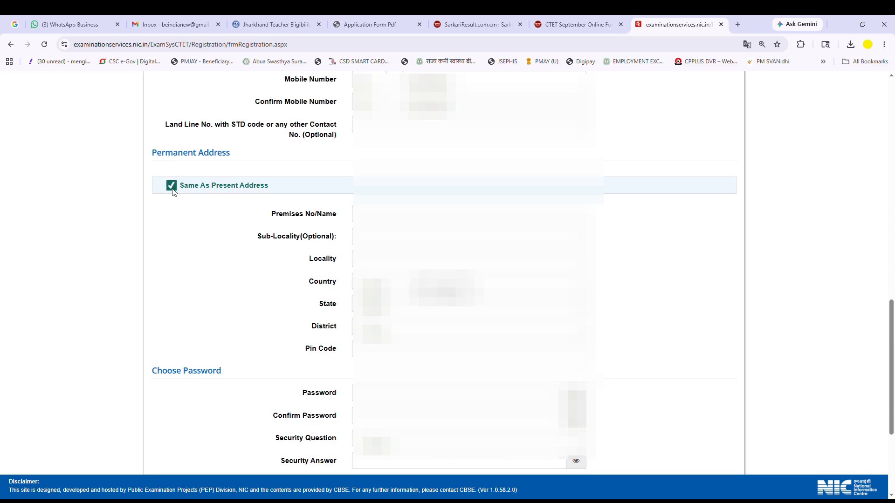
left_click(392, 236)
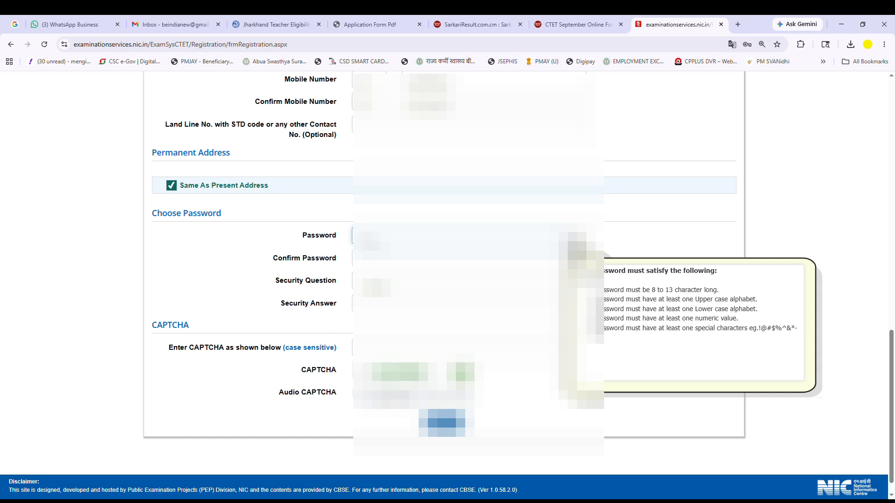
key("Tab")
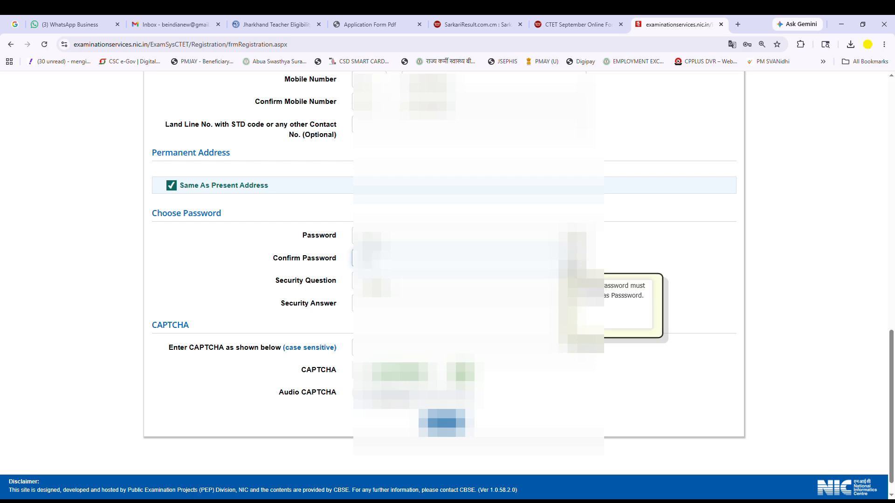
key("Tab")
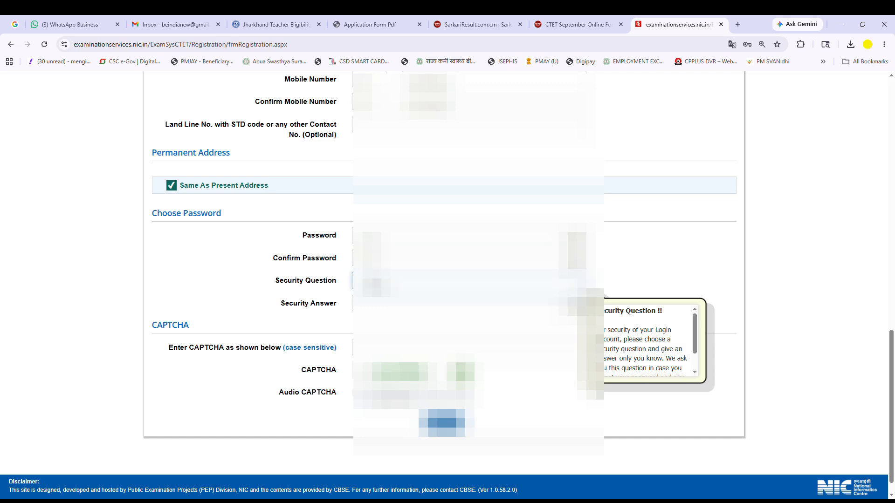
key("Down")
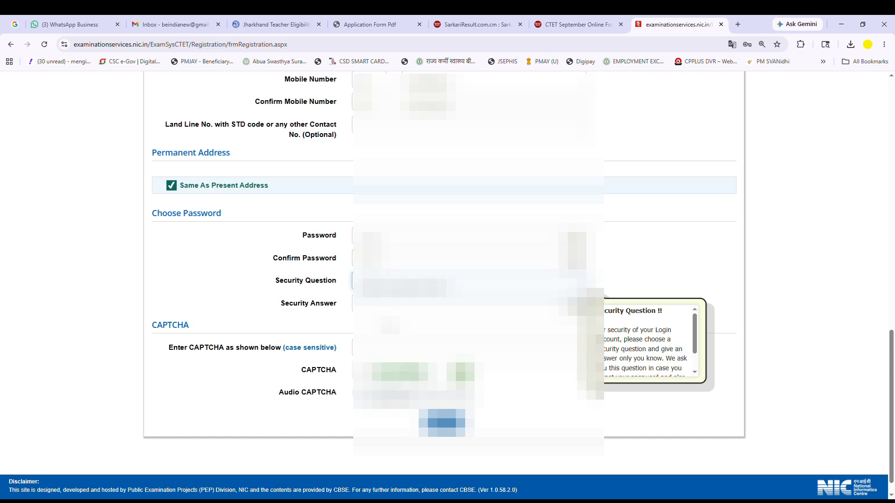
key("Tab")
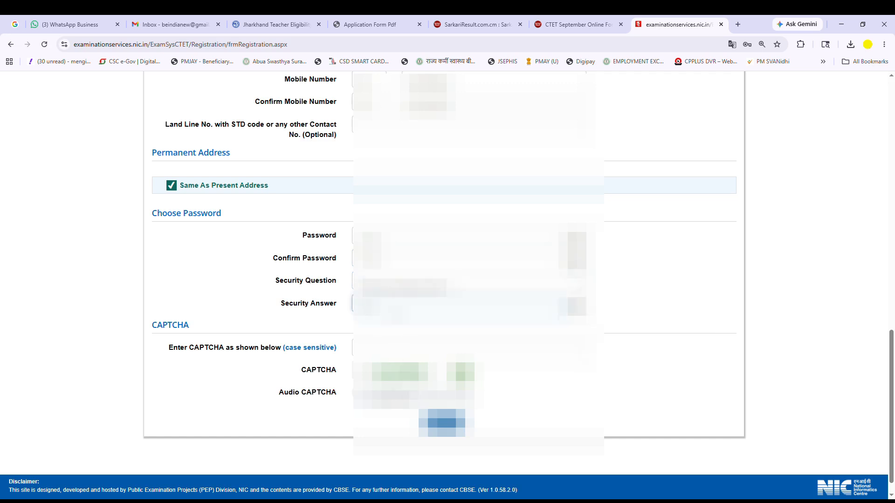
key("Tab")
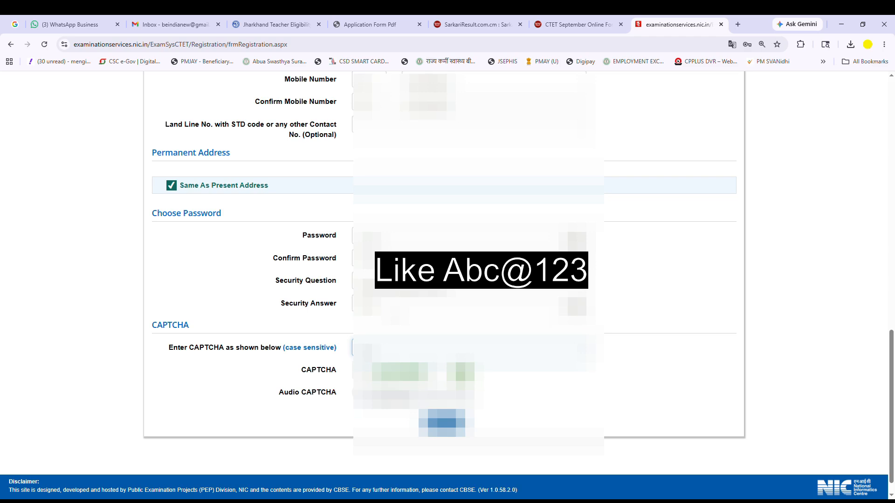
scroll(693, 299, "up", 14)
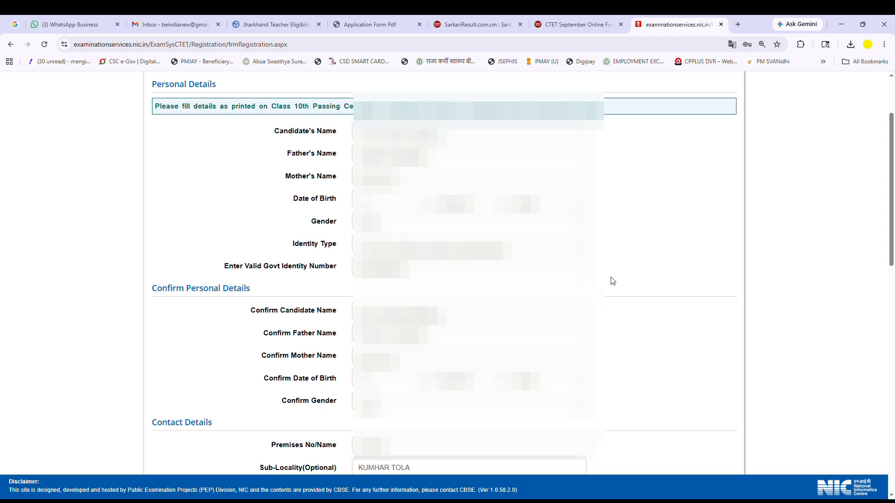
Step: Scroll through Contact Details, Permanent Address and Choose Password down to the CAPTCHA
scroll(613, 294, "down", 5)
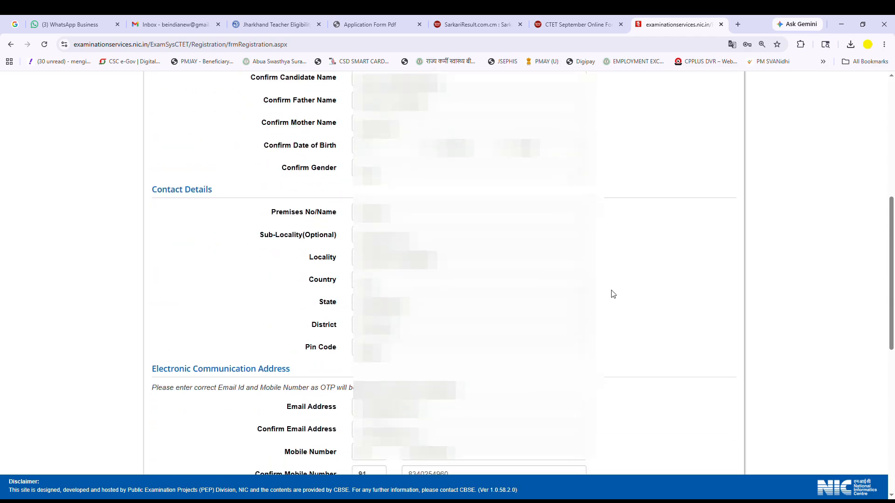
scroll(613, 294, "down", 2)
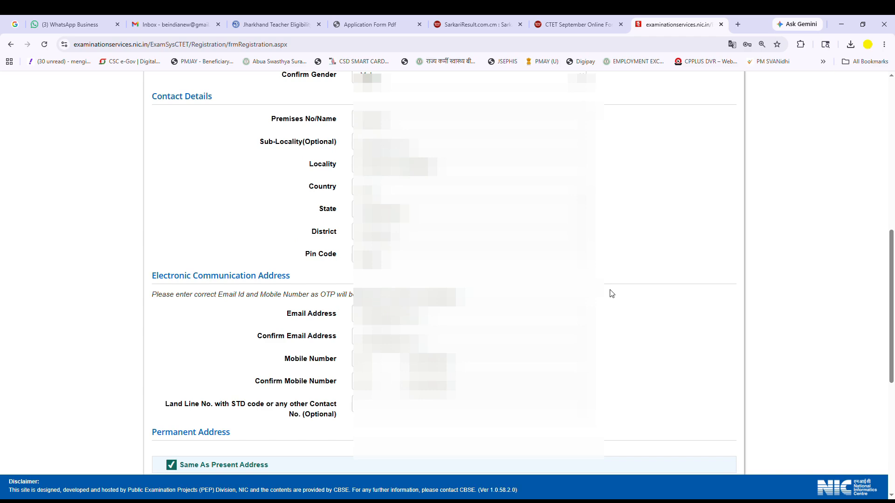
scroll(612, 293, "down", 6)
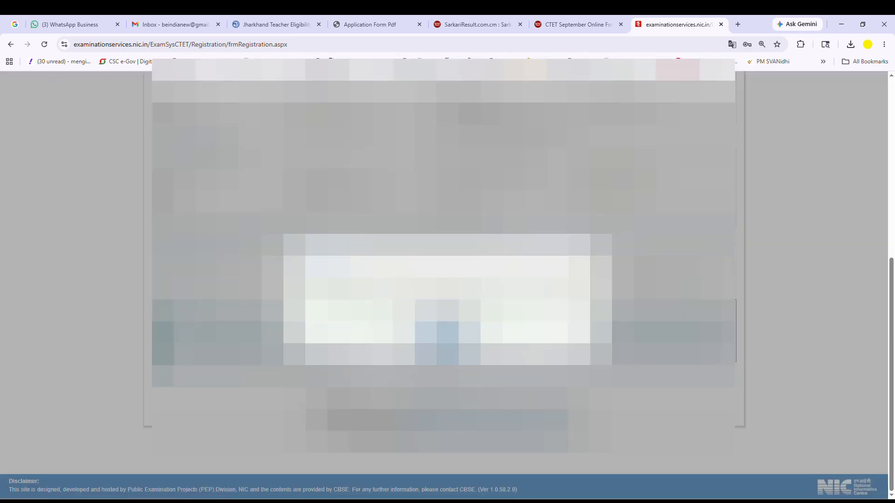
Step: Dismiss the pop-up, accept the declaration, submit for mobile verification and enter the SMS OTP
left_click(446, 344)
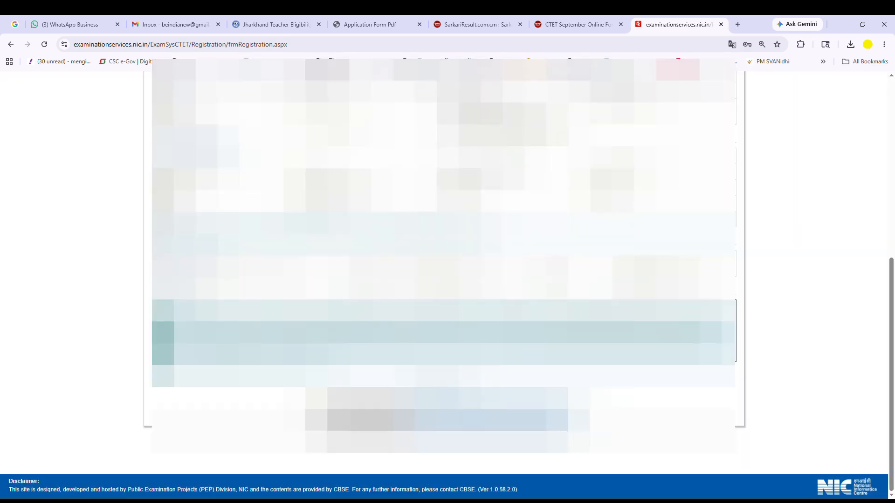
scroll(444, 285, "up", 6)
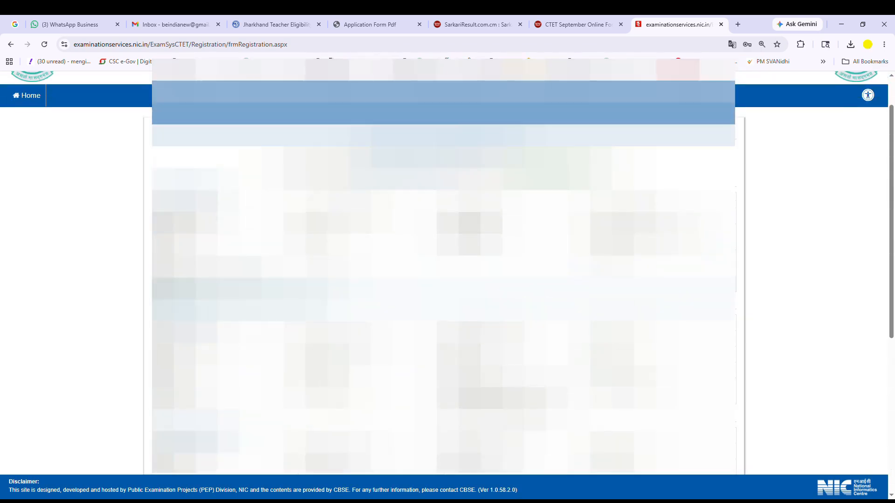
scroll(443, 273, "down", 3)
scroll(362, 373, "down", 6)
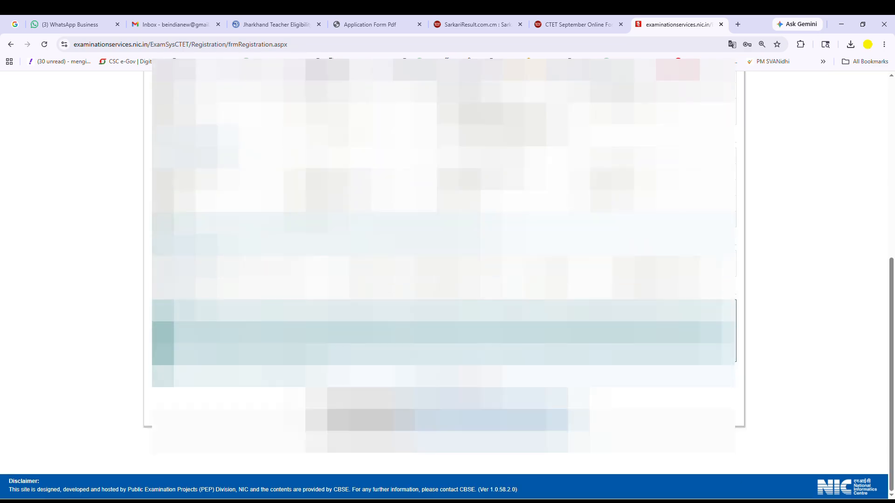
left_click(426, 380)
left_click(454, 406)
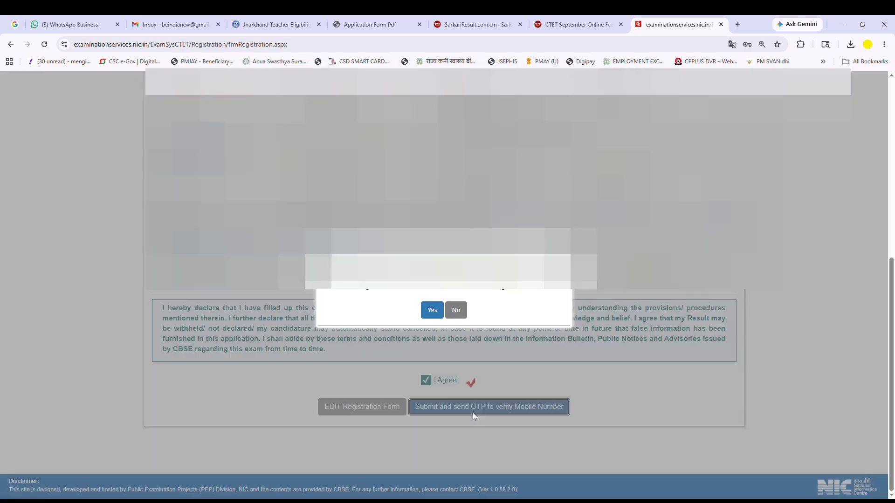
left_click(431, 309)
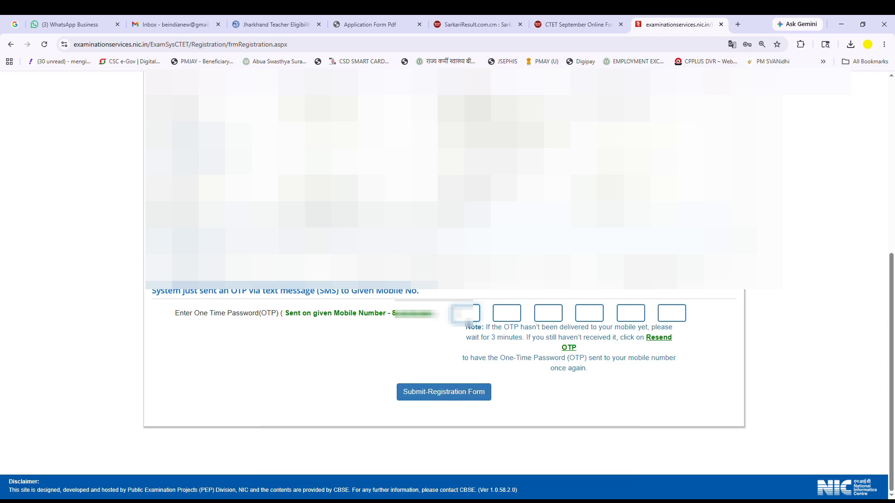
Step: Submit the OTP, note the application number, and open the application form's Personal Details section
left_click(447, 397)
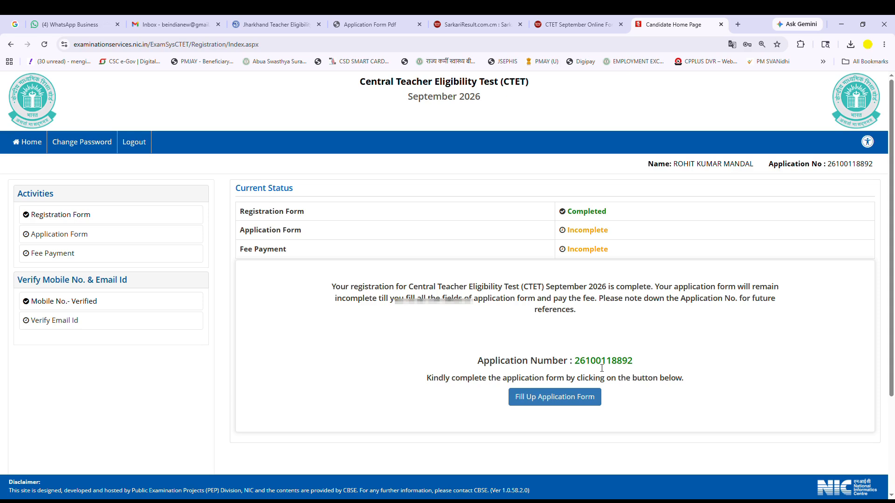
double_click(602, 361)
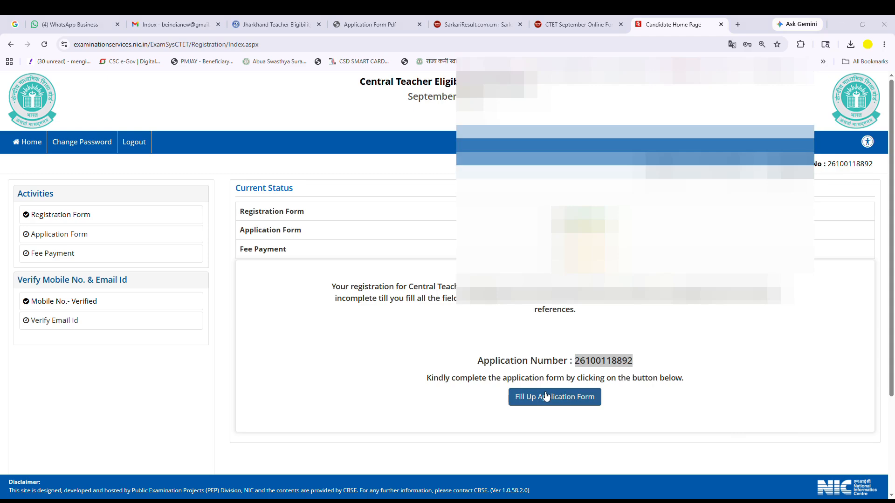
left_click(546, 397)
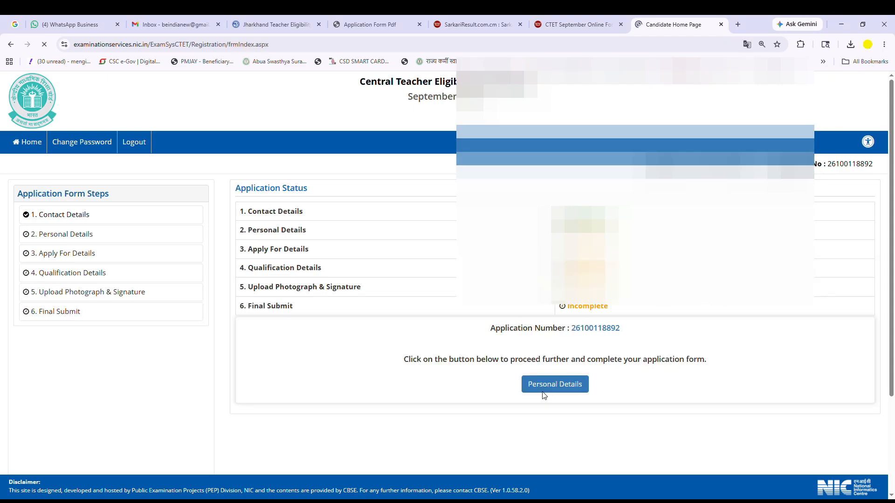
left_click(554, 391)
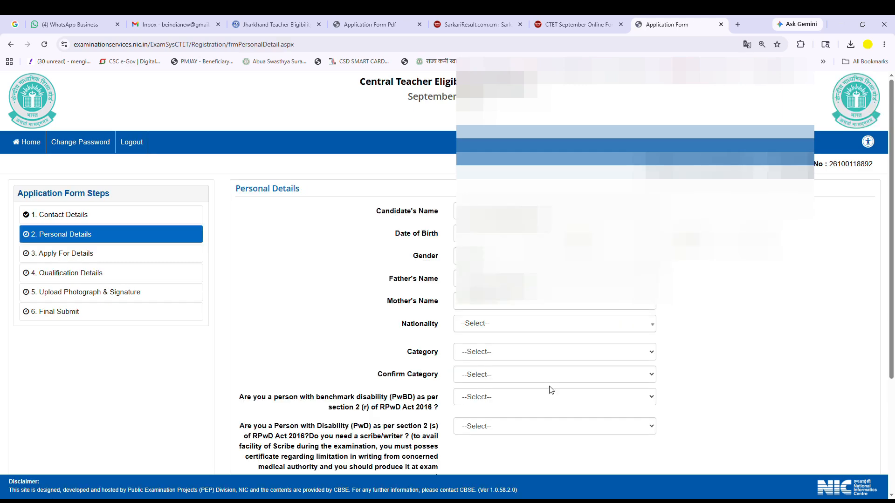
Step: Choose Indian nationality, confirm OBC (Non Creamy Layer), answer No to PwBD and scribe, set Not Employed
scroll(569, 331, "down", 3)
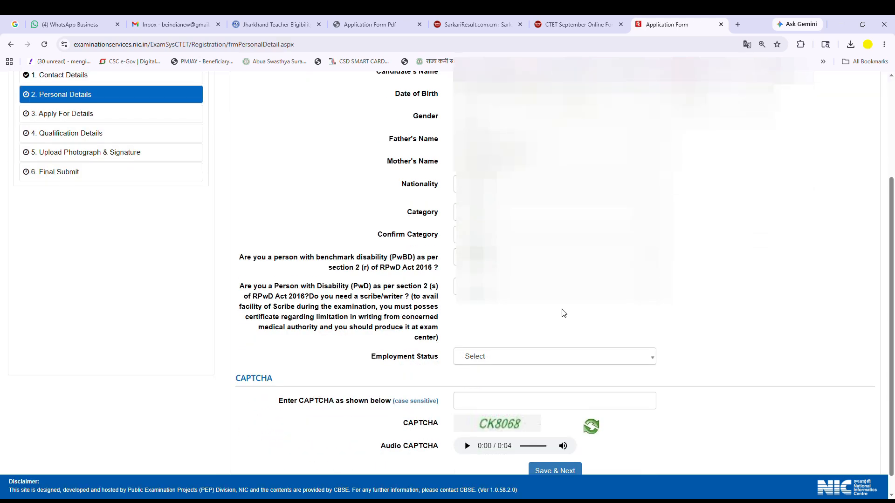
left_click(554, 230)
left_click(555, 212)
key("o")
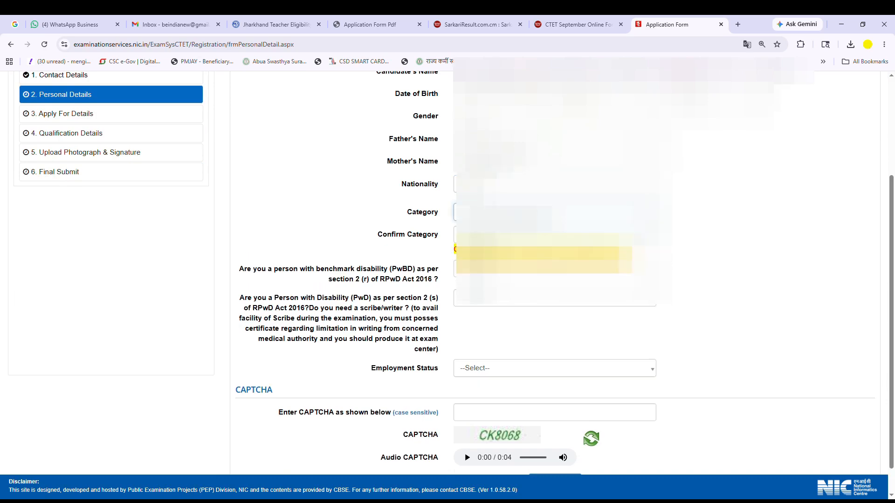
key("Tab")
key("o")
key("Tab")
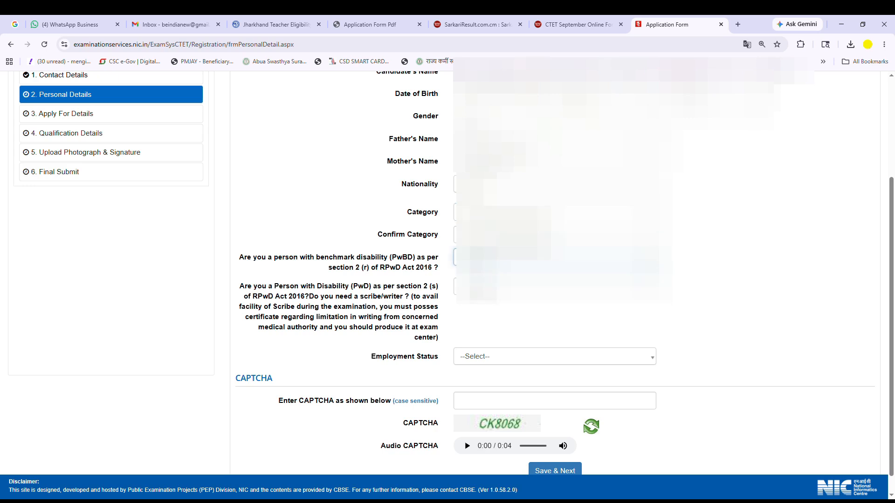
left_click(489, 295)
left_click(489, 286)
left_click(489, 325)
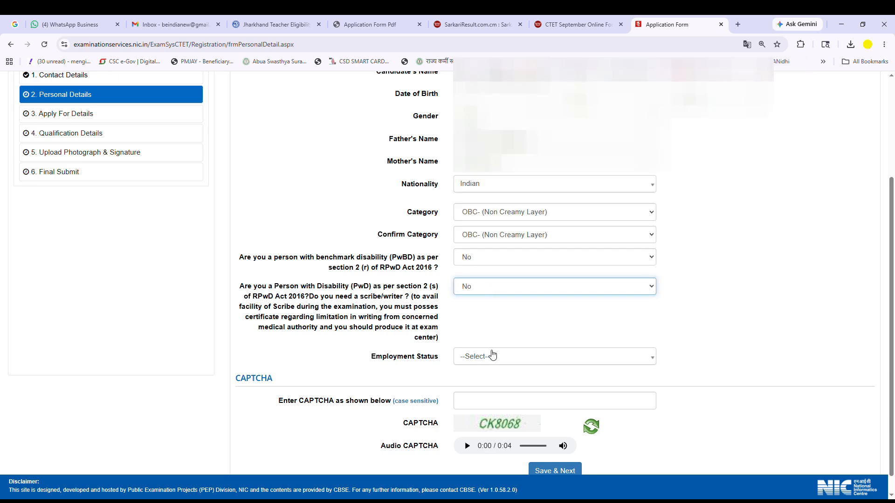
left_click(492, 355)
left_click(506, 401)
Step: Enter the CAPTCHA code and save the personal details, confirming with Yes
left_click(512, 409)
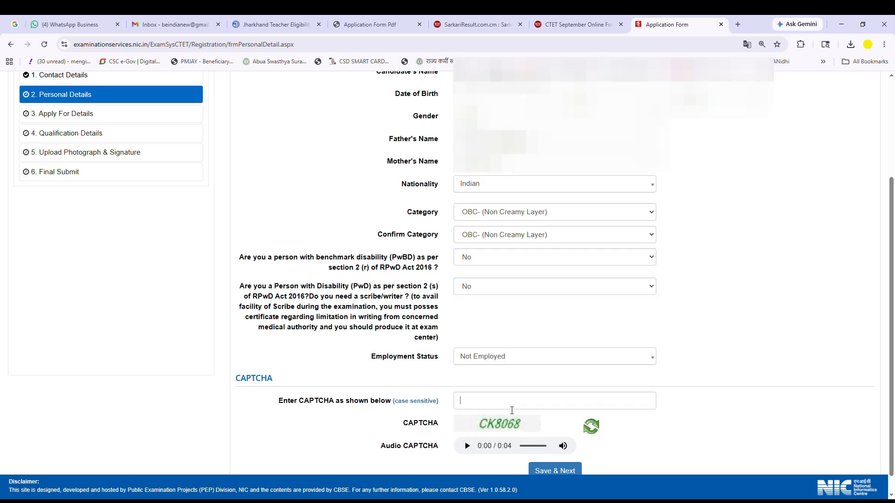
type("ck")
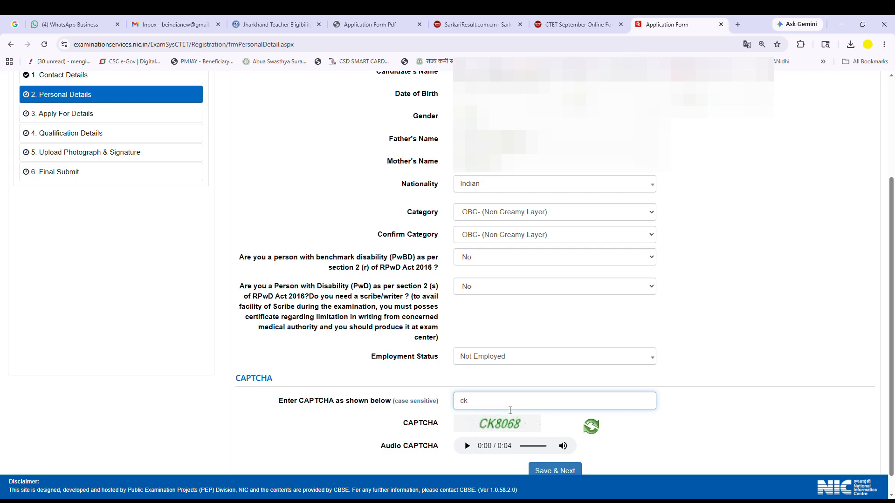
key("BackSpace")
key("BackSpace")
type("CK8068")
left_click(549, 470)
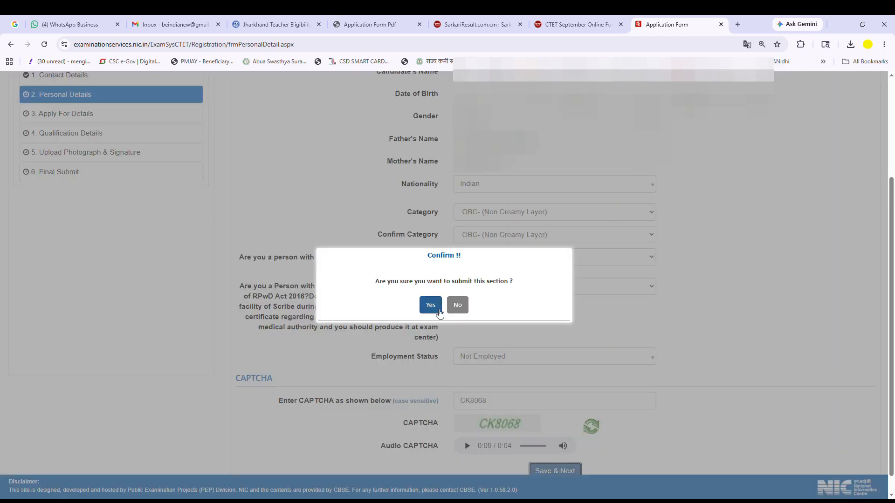
left_click(433, 307)
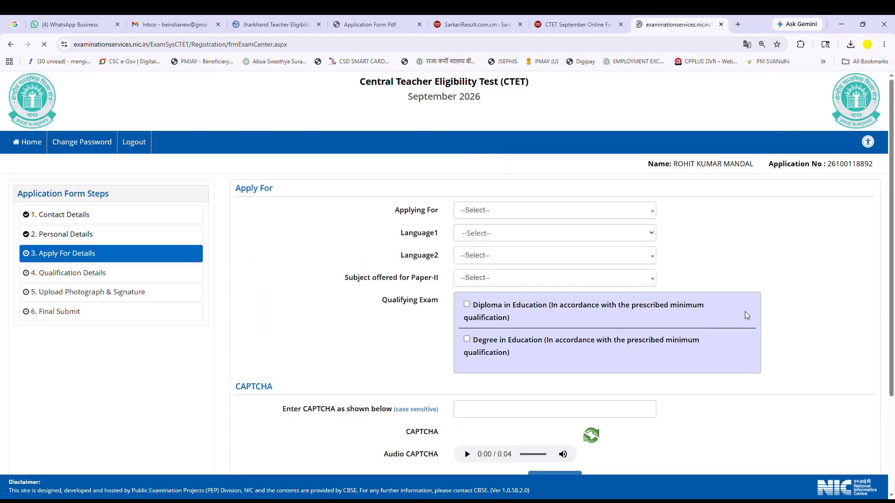
Step: Apply for Paper-II (Class VI-VIII) with Language1 Hindi and Language2 English
left_click(516, 125)
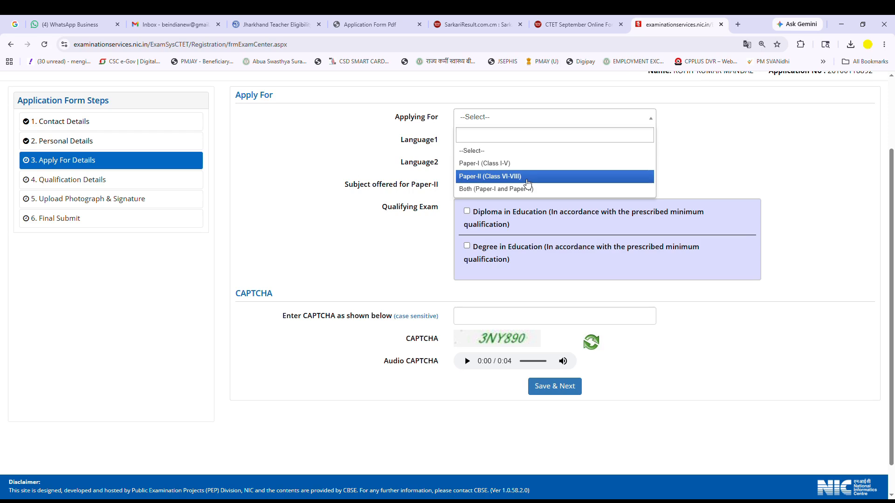
left_click(527, 178)
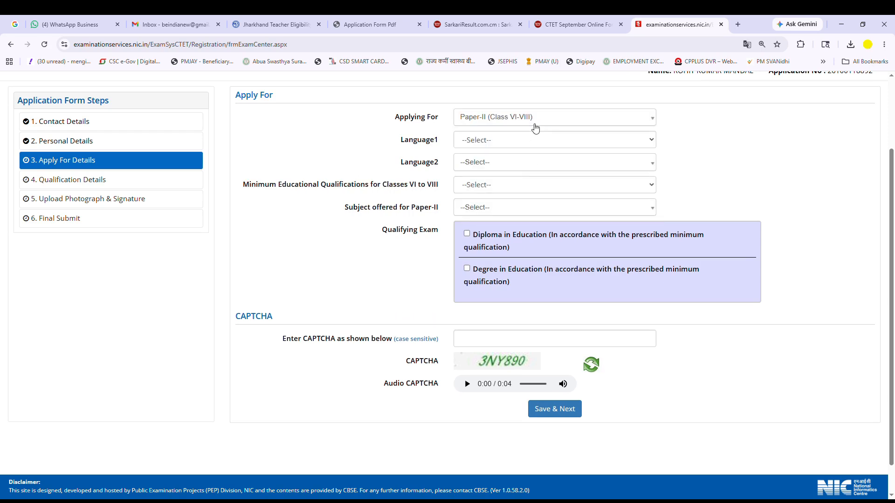
left_click(522, 149)
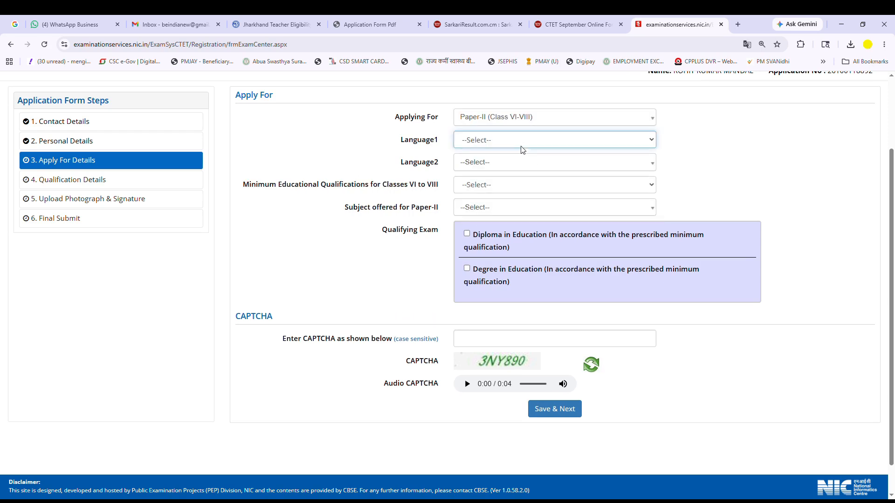
key("h")
left_click(495, 165)
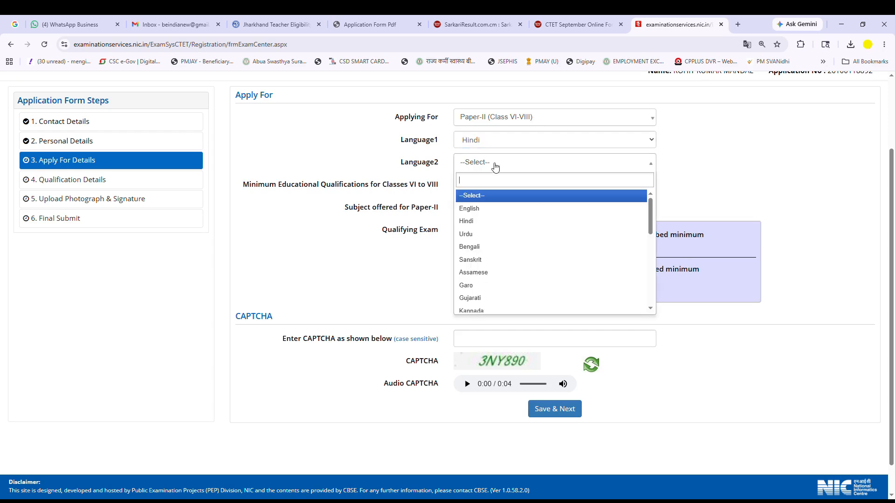
left_click(490, 207)
Step: Set minimum qualification 2, subject Social Science, and tick Degree in Education as qualifying exam
left_click(492, 188)
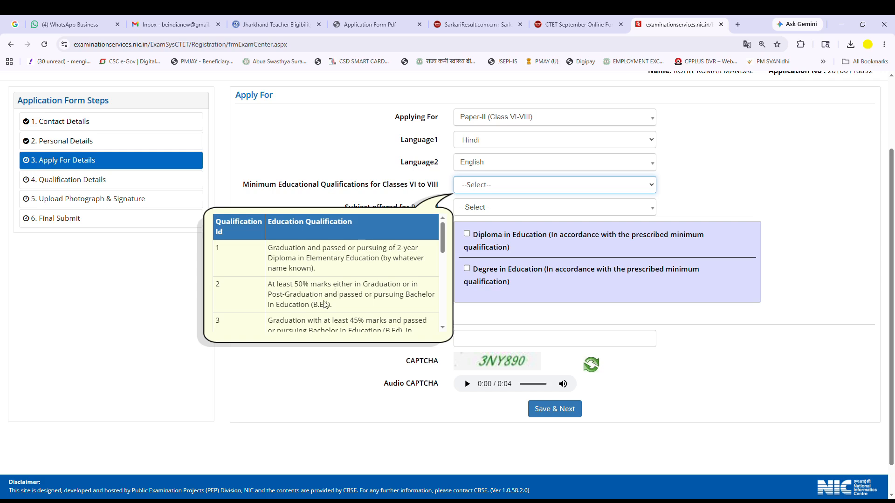
left_click_drag(276, 295, 331, 307)
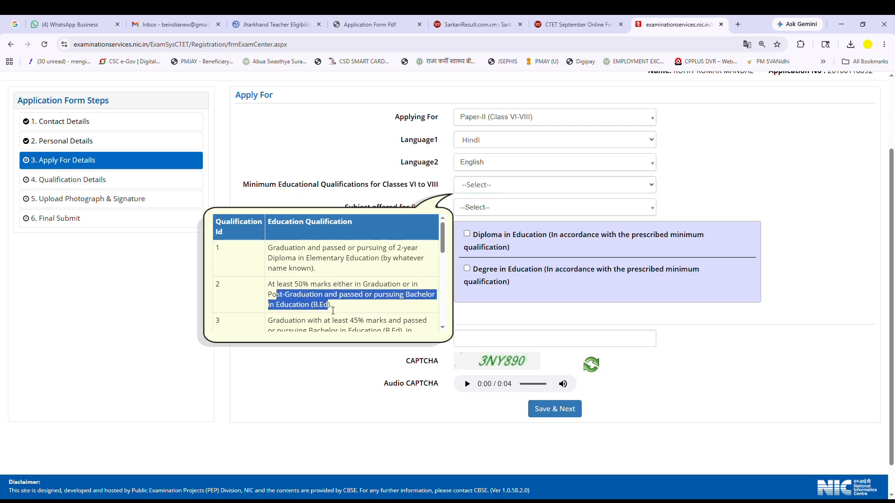
key("2")
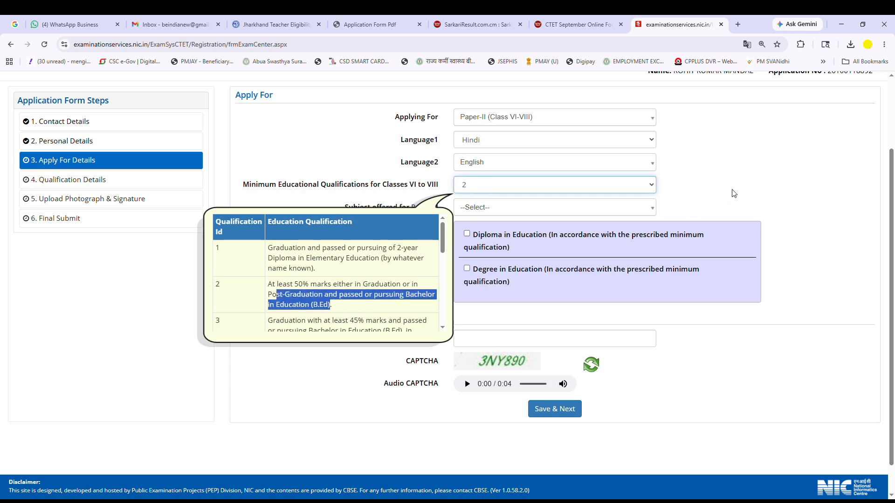
left_click(519, 207)
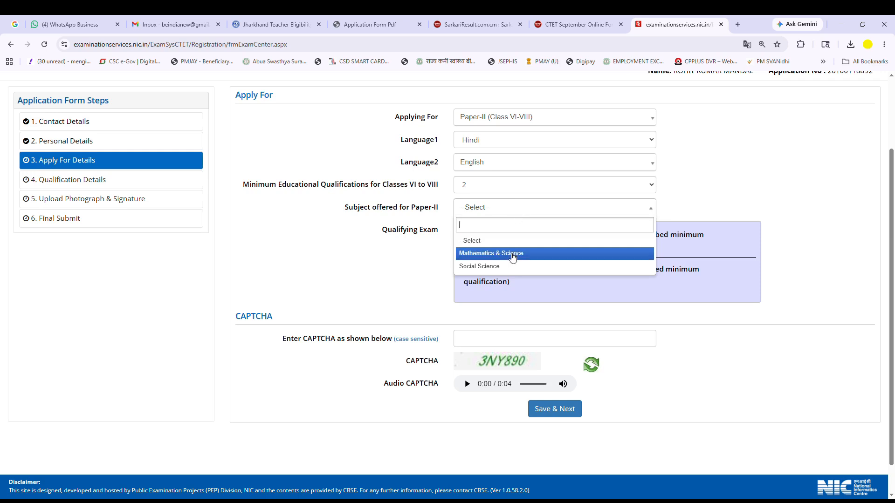
left_click(512, 270)
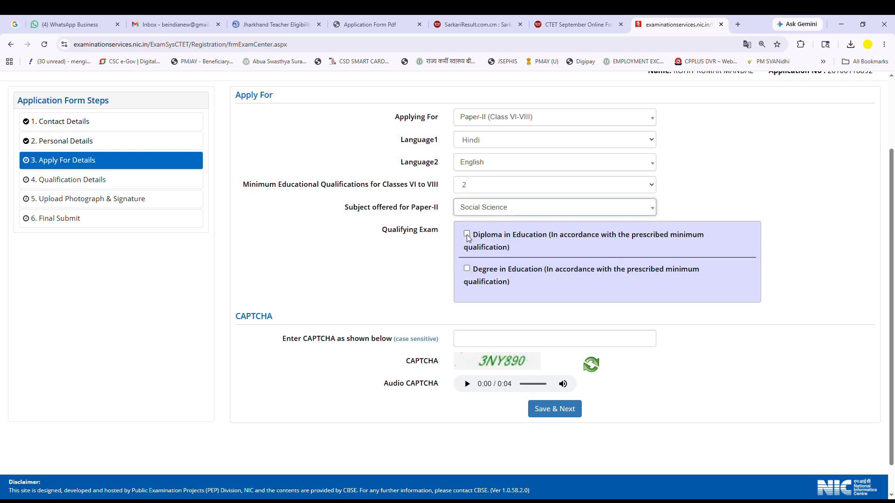
left_click(467, 270)
Step: Enter the CAPTCHA code and save the Apply For section, confirming with Yes
left_click(496, 340)
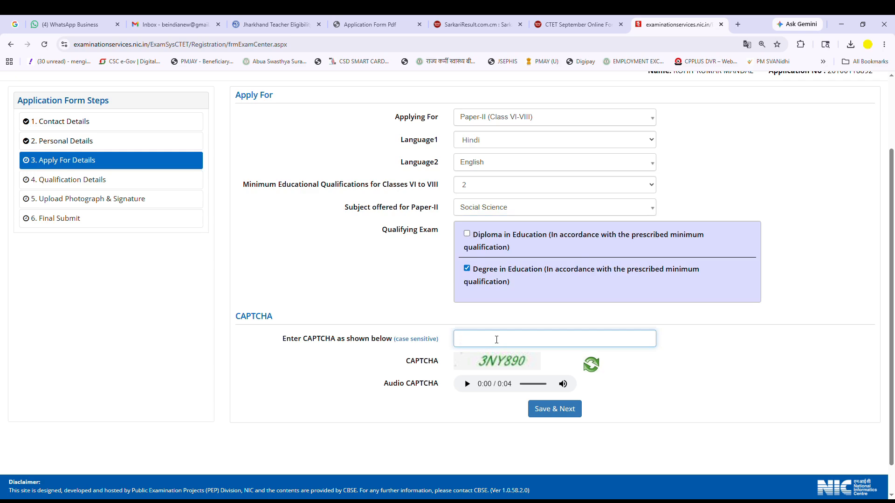
type("3NY890")
left_click(550, 414)
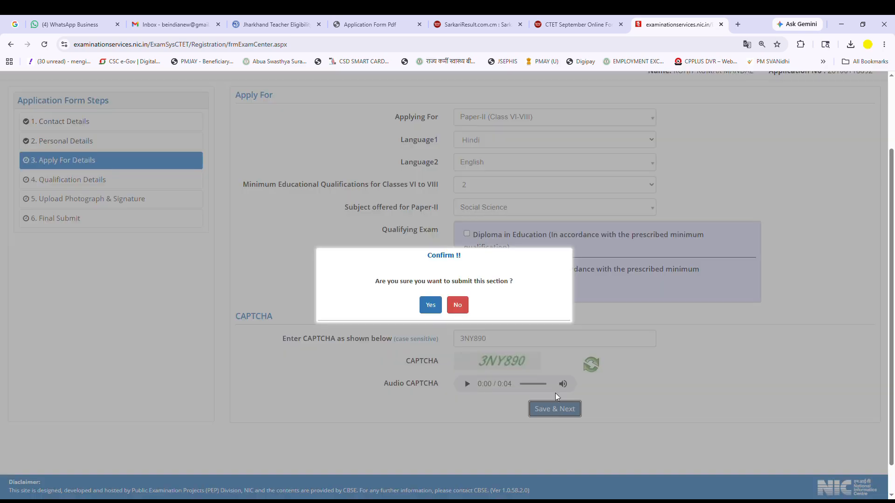
left_click(432, 306)
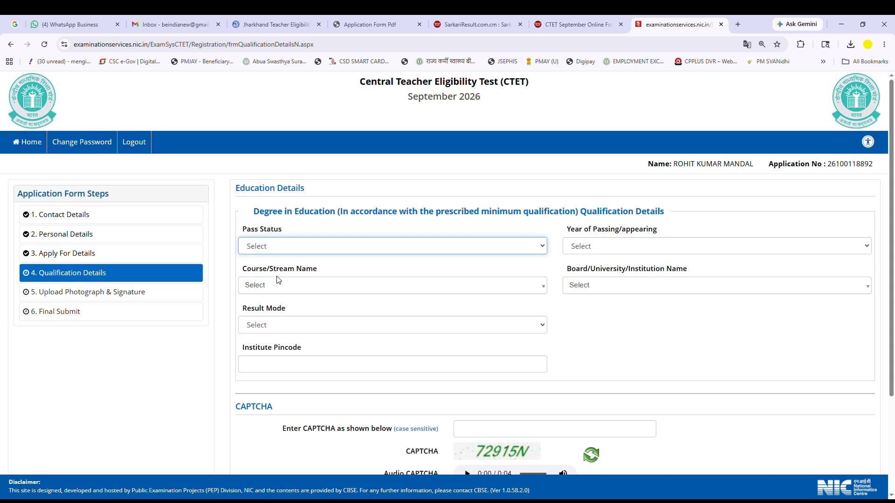
Step: Set the degree's pass status to Passed with year of passing 2020
key("Down")
left_click(615, 247)
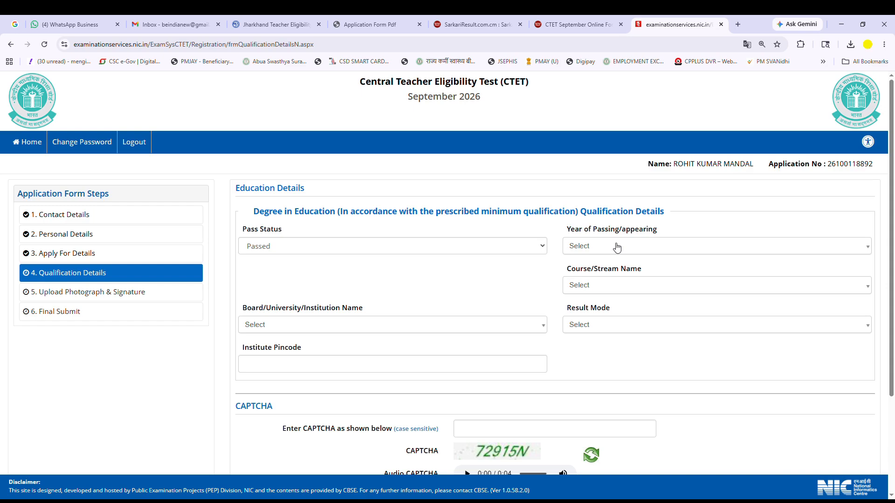
left_click(616, 247)
type("2020")
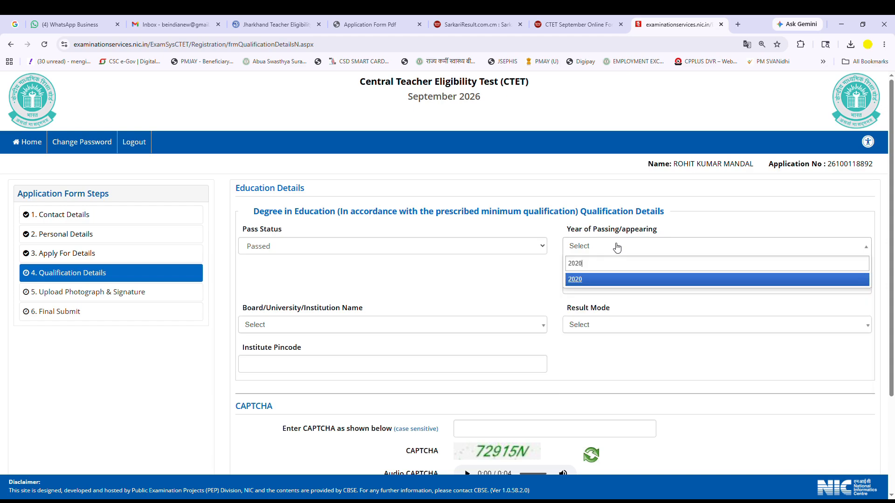
left_click(593, 280)
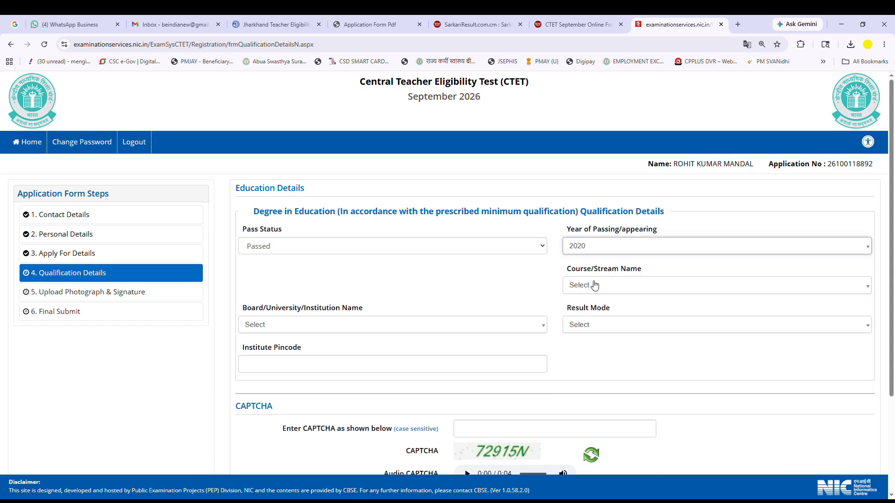
Step: Search 'MAJOR' to pick Major Nafe Singh Kungariya College as institution and choose Percentage result mode
left_click(314, 330)
left_click(314, 330)
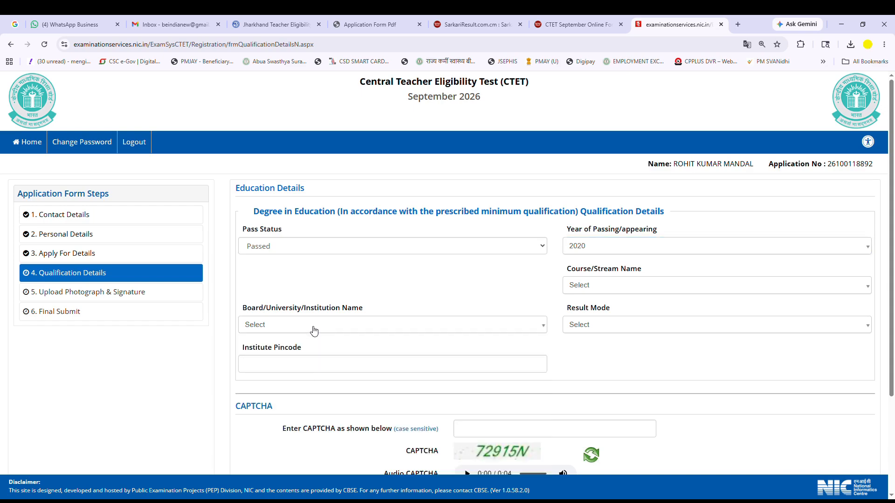
left_click(313, 322)
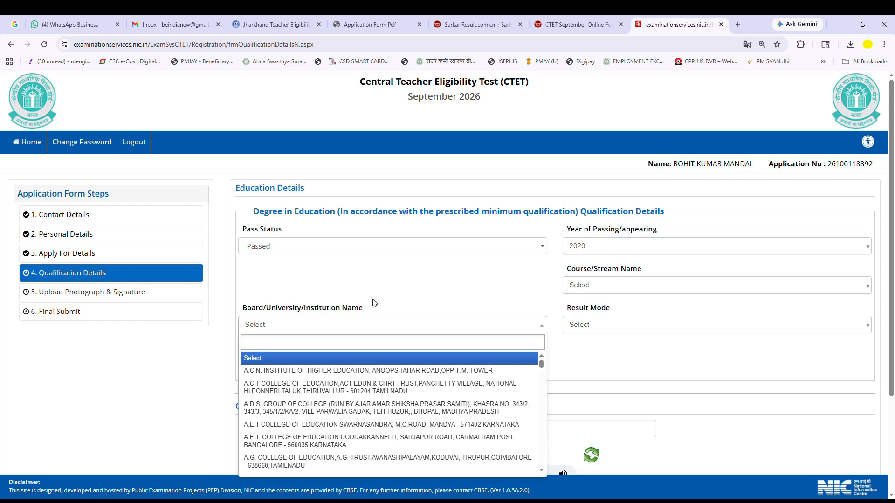
type("CHA")
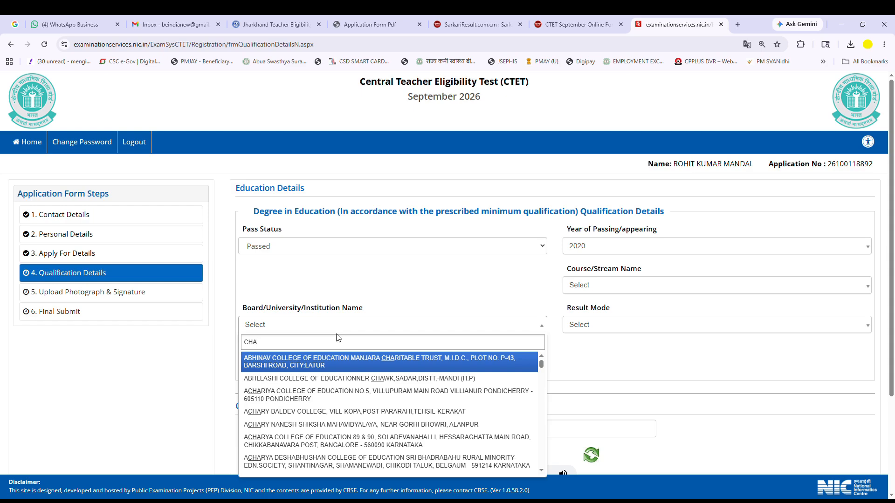
key("BackSpace")
key("BackSpace")
key("BackSpace")
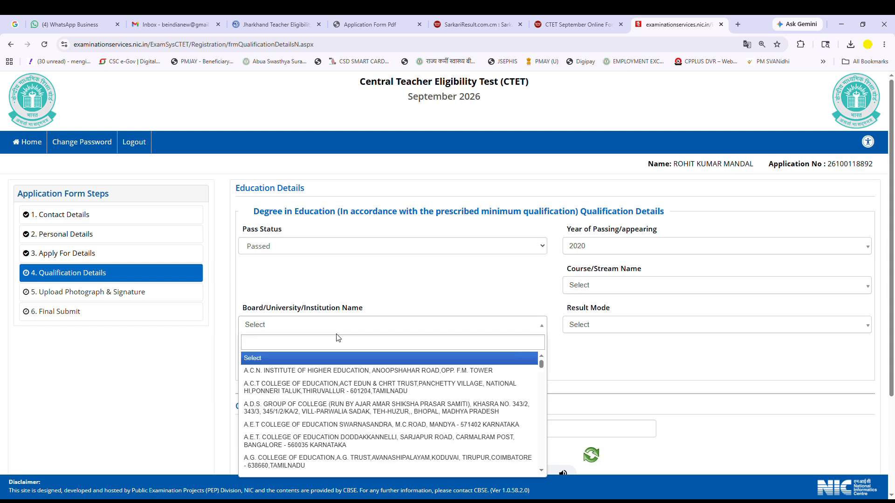
type("MAJOR")
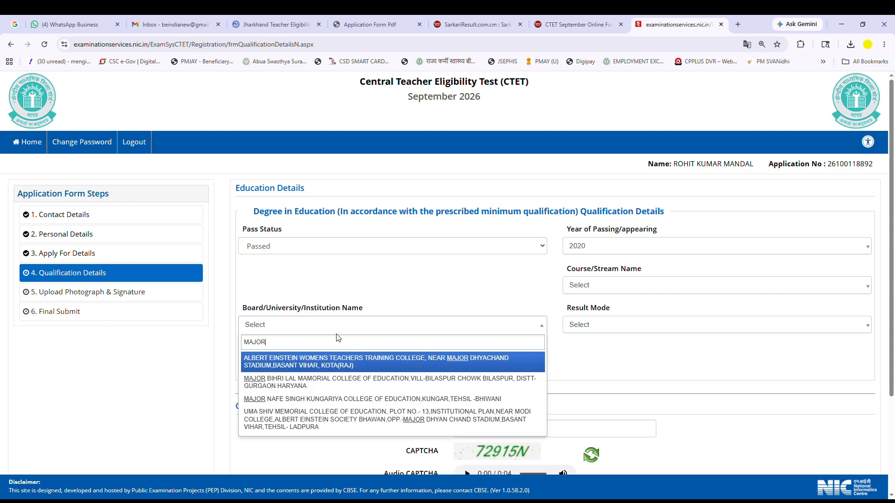
left_click(298, 400)
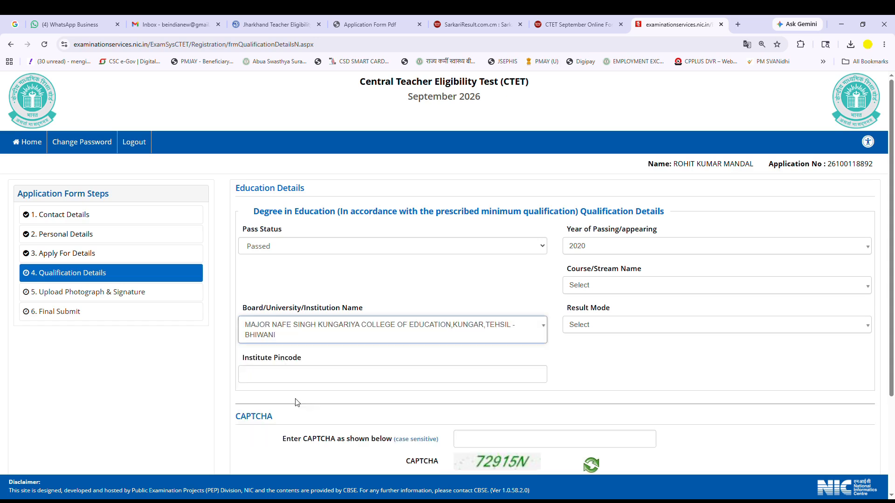
left_click(604, 328)
left_click(596, 372)
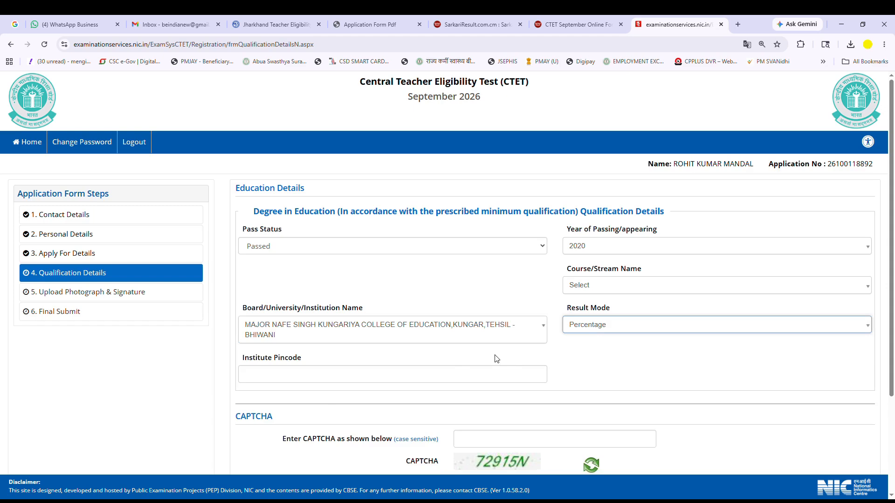
Step: Enter Total Marks 1450 and Obtained Marks 935 so Marks(%) calculates to 64.48
left_click(312, 380)
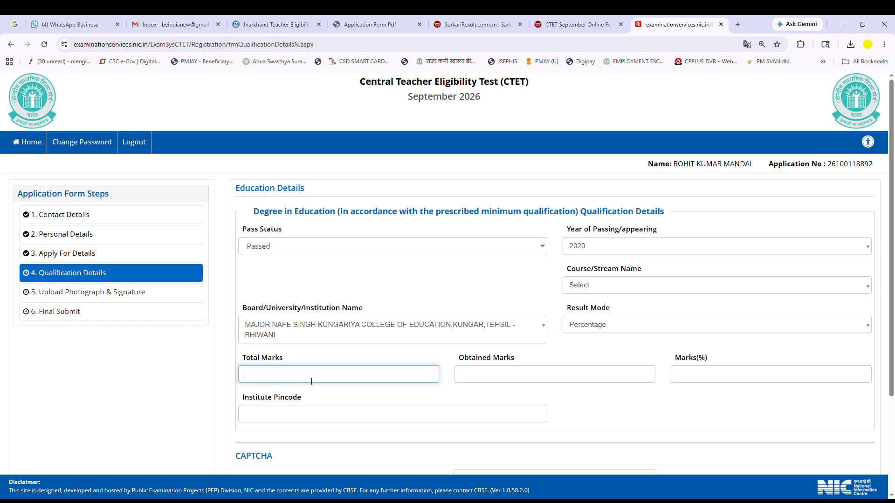
type("1450")
left_click(512, 376)
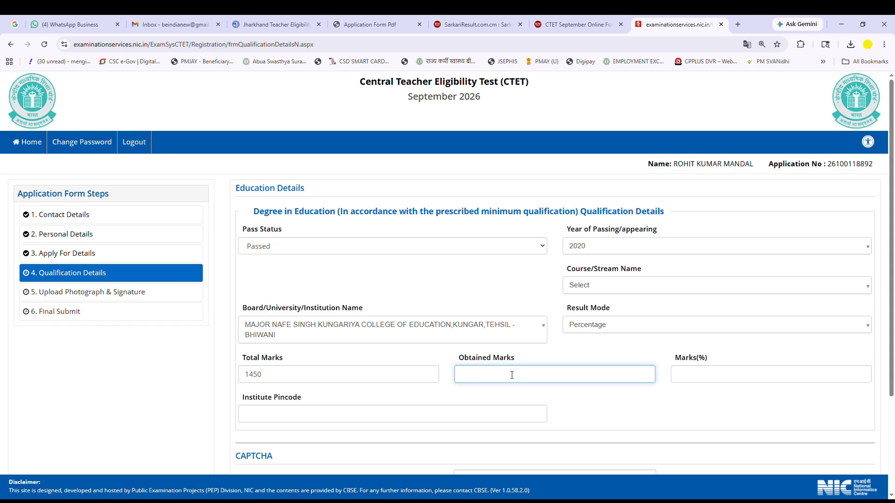
type("935")
left_click(599, 400)
left_click(498, 412)
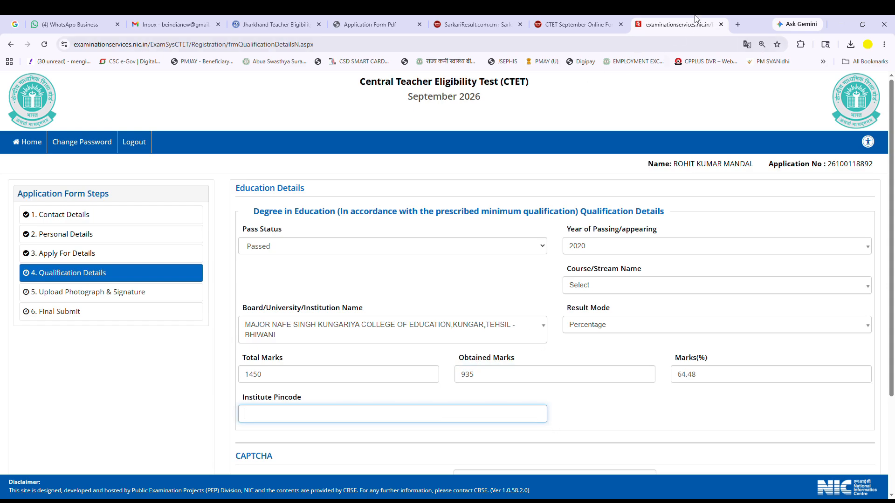
Step: Recheck the institution list, keeping Major Nafe Singh Kungariya College, and open a new browser tab
left_click(292, 339)
left_click(336, 299)
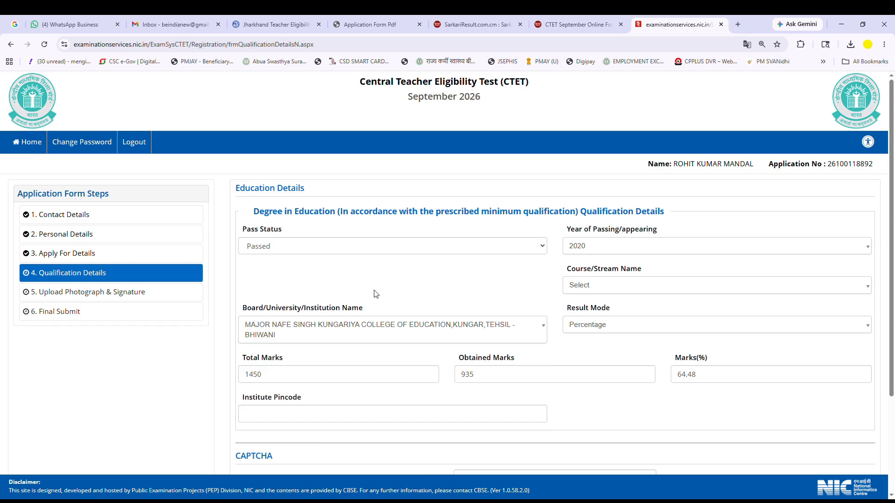
left_click(740, 23)
Step: Search Google for Major Nafe Singh Kungariya College of Education, then return to the CTET form tab
type("M")
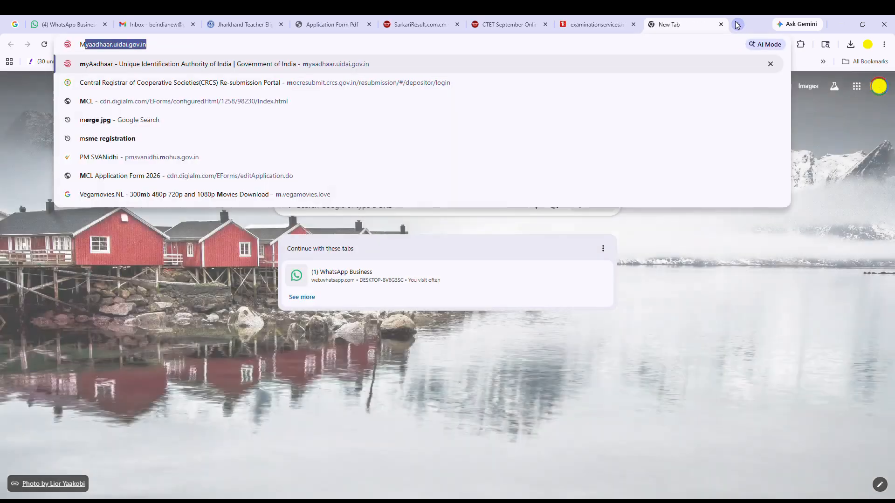
type("ajor")
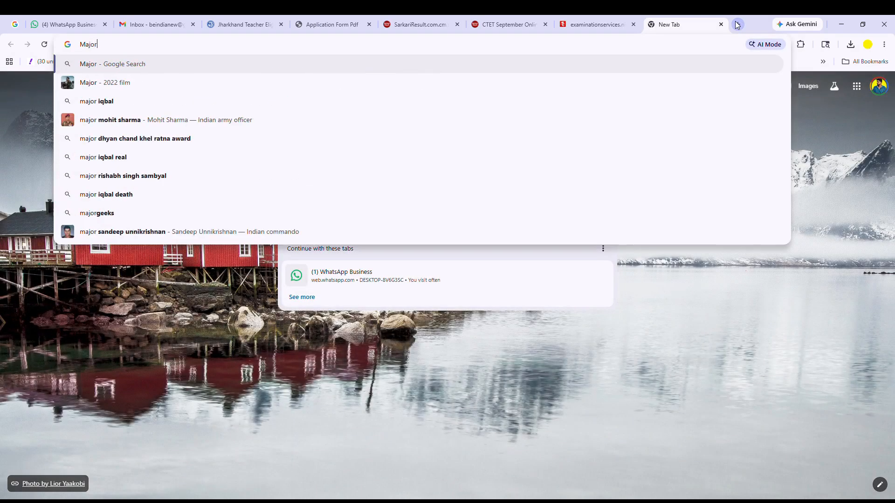
type(" nafe")
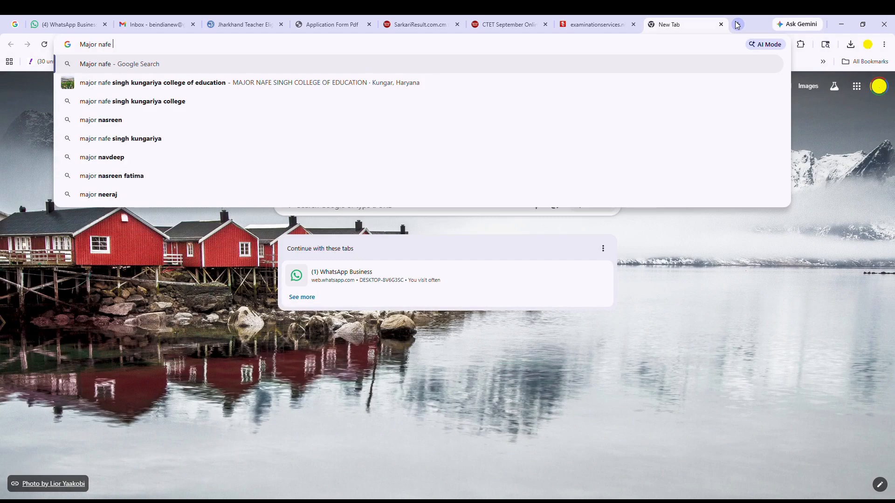
key("Down")
key("Return")
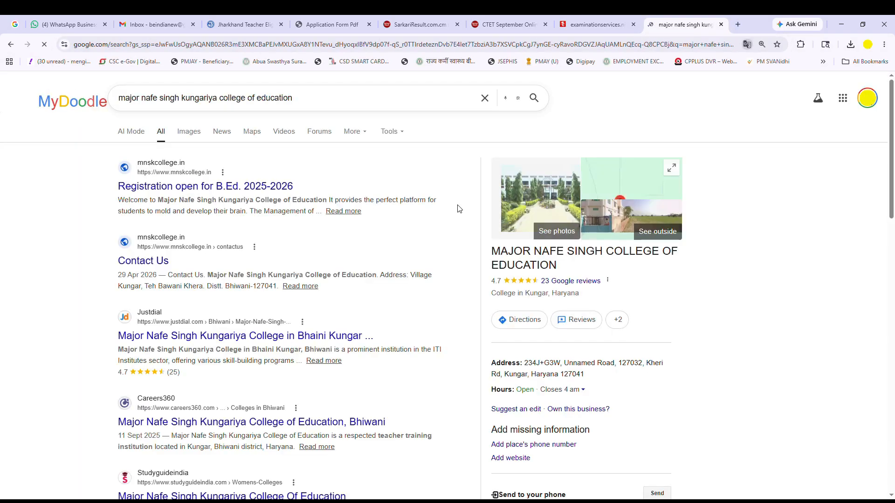
key("ctrl+shift+Tab")
Step: Enter institute pincode 127041 and fill in the CAPTCHA code
left_click(428, 427)
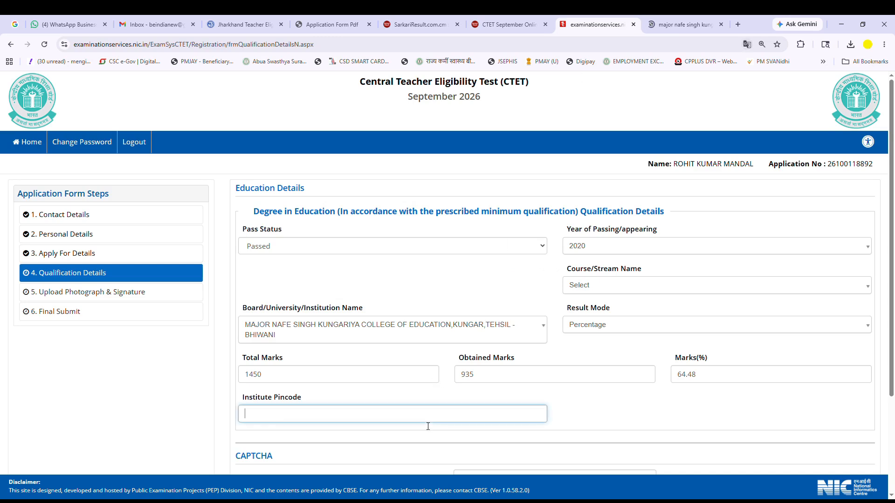
type("127041")
left_click(592, 417)
scroll(592, 415, "down", 3)
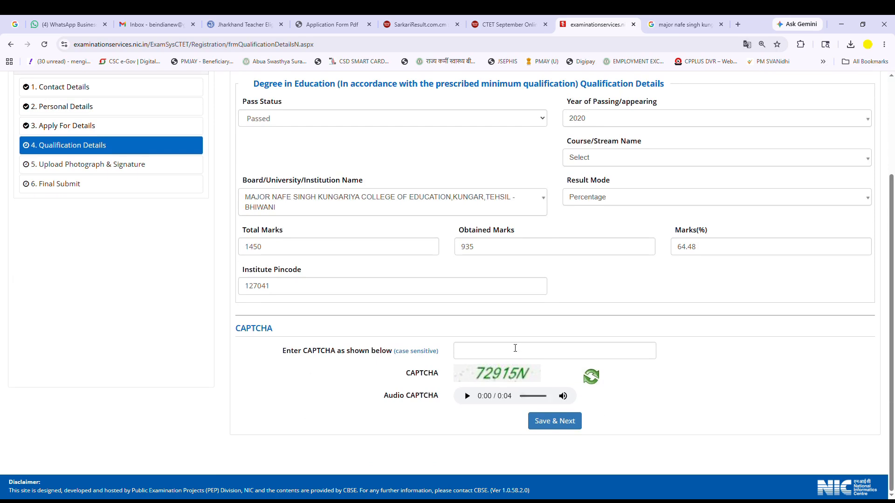
left_click(515, 349)
type("72915")
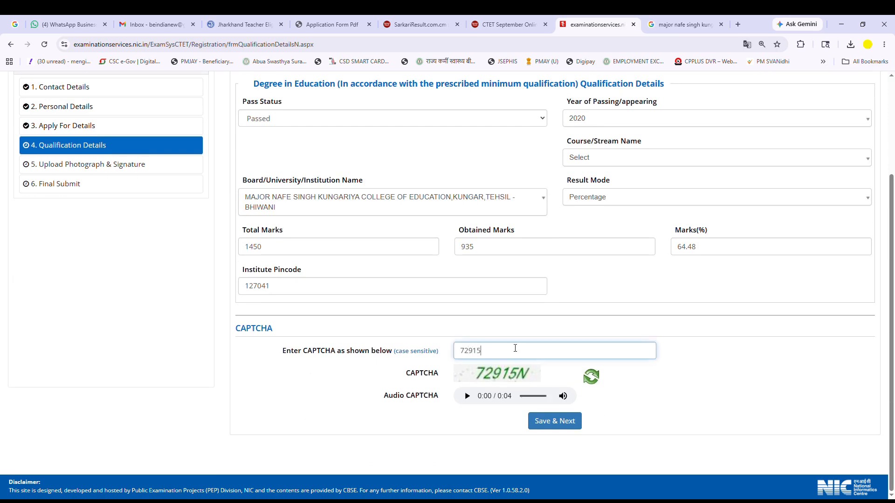
type("n")
key("BackSpace")
type("N")
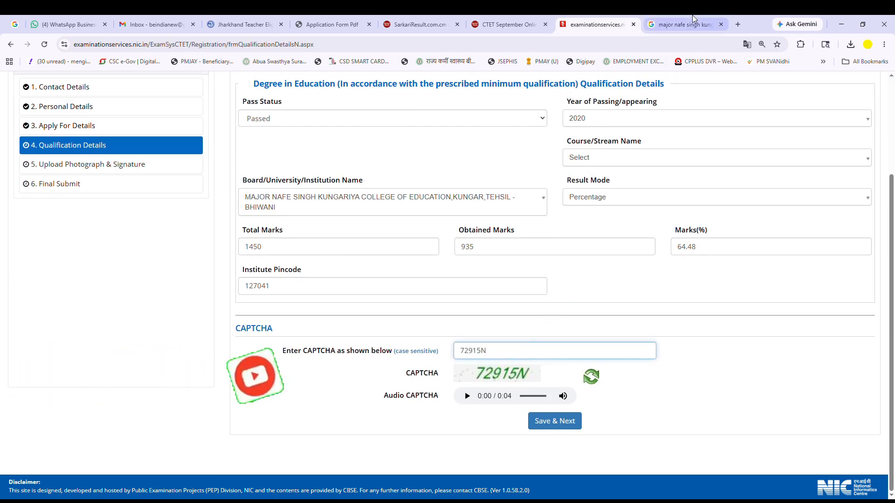
Step: Check the college's pincode in the search results tab, then submit the qualification section
key("ctrl+Tab")
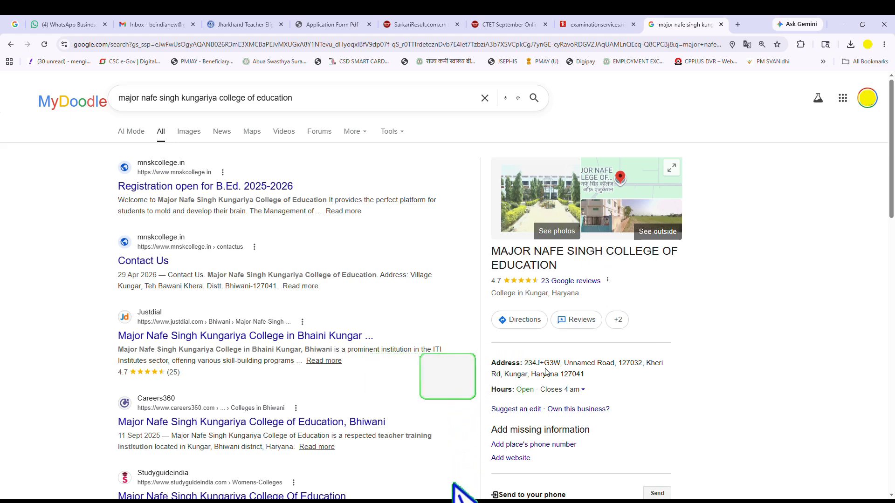
left_click_drag(523, 364, 586, 376)
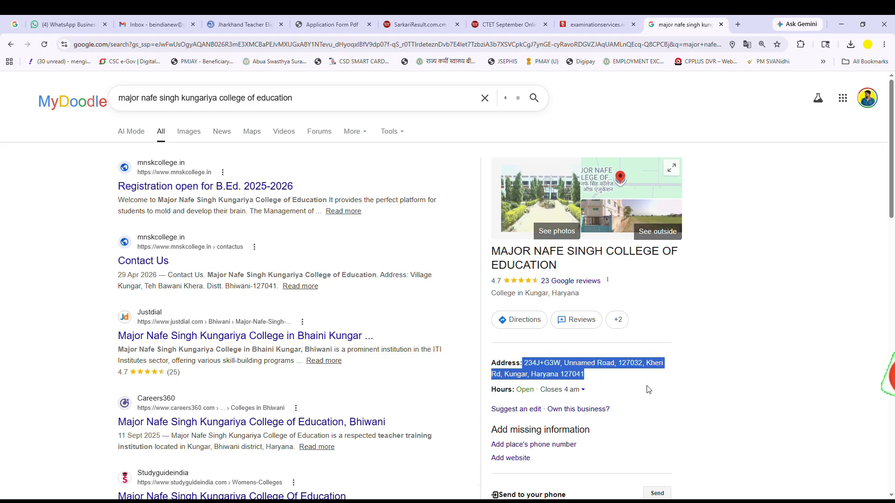
left_click(581, 26)
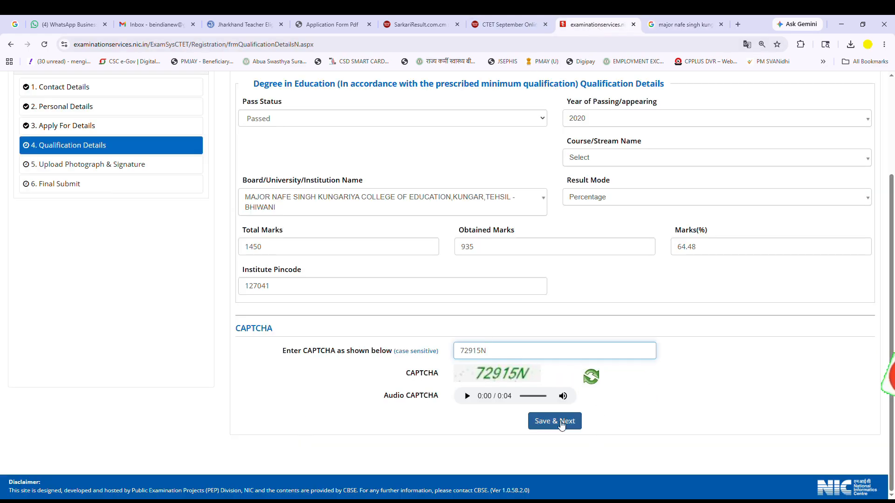
left_click(554, 421)
left_click(429, 306)
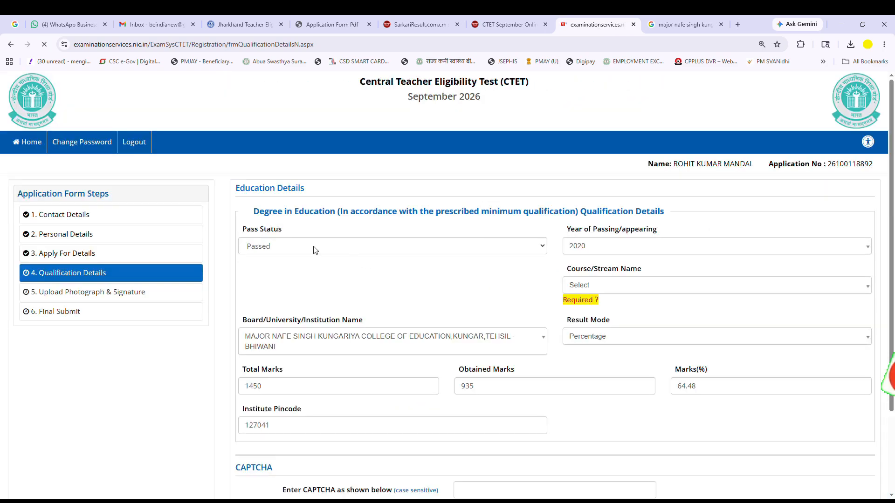
Step: Set Course/Stream to Education/Elementry Education etc, enter the new CAPTCHA and resubmit the section
left_click(605, 161)
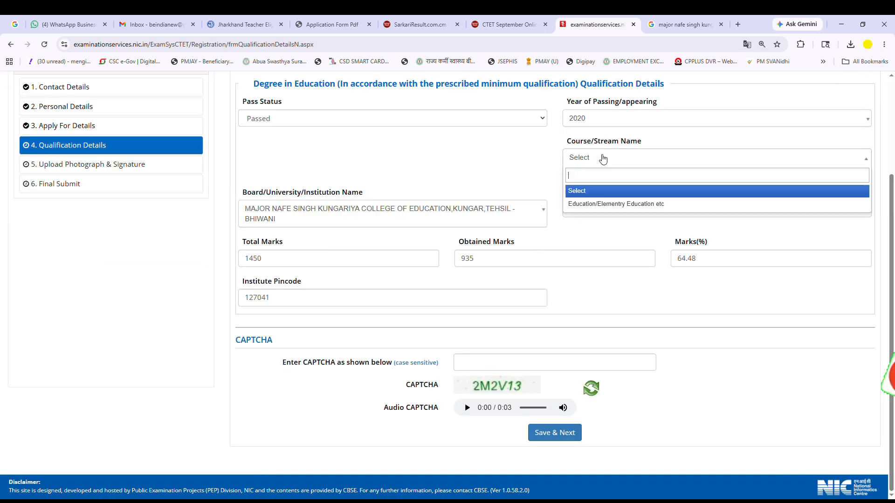
left_click(608, 207)
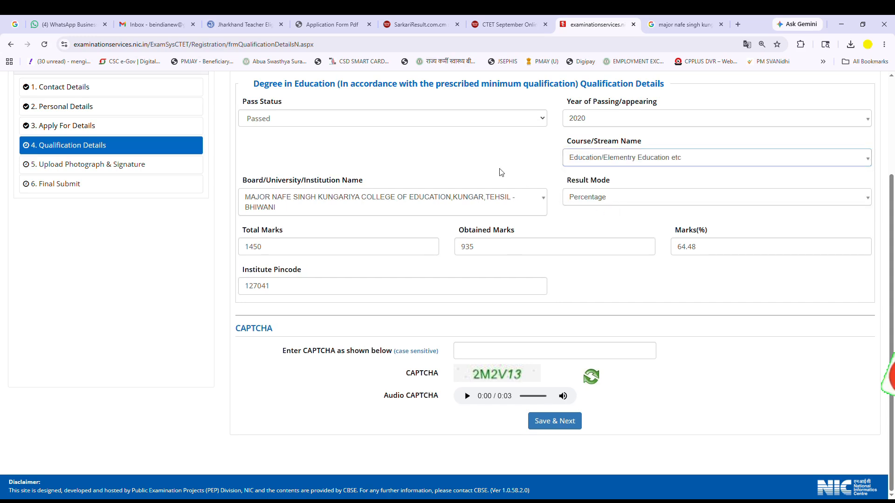
left_click(496, 350)
type("2")
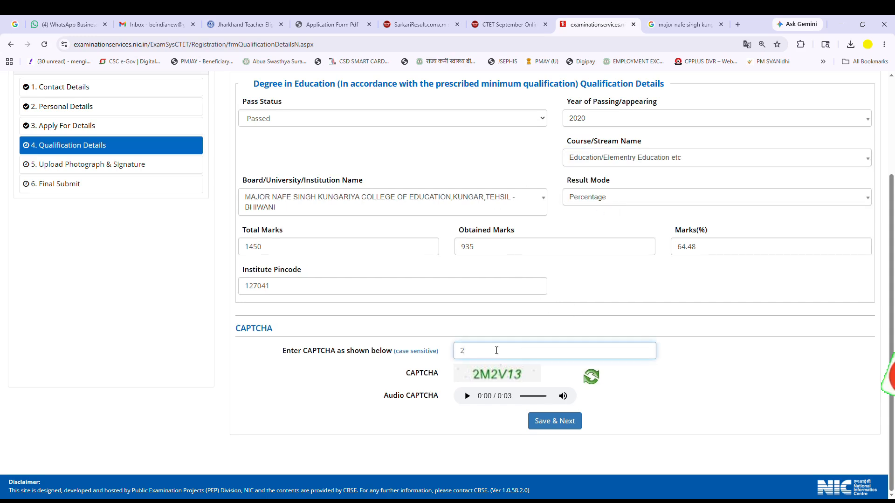
type("M2V13")
left_click(543, 421)
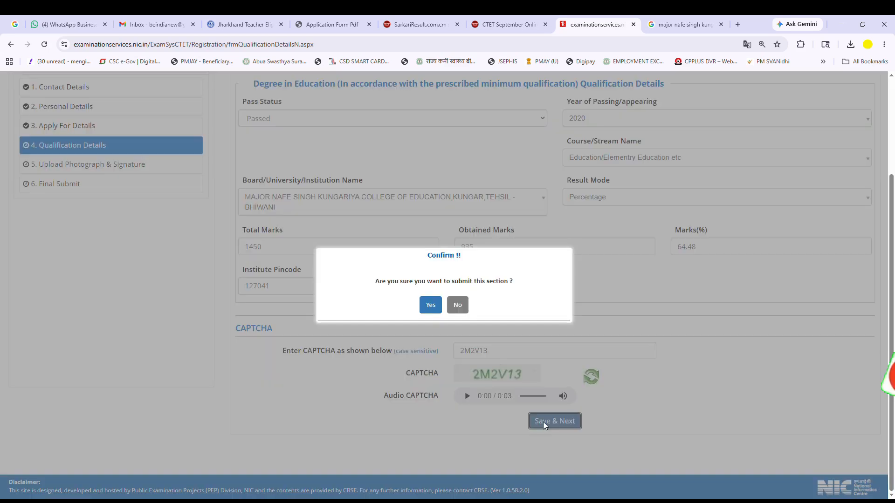
left_click(427, 306)
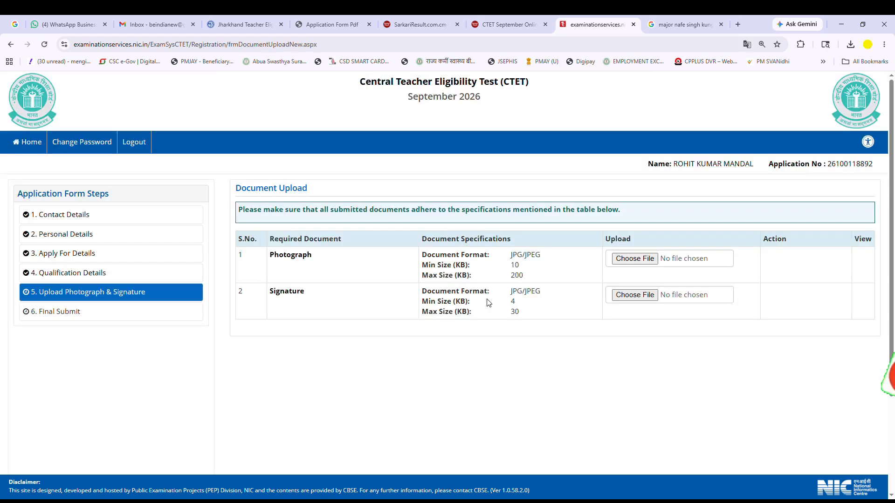
Step: Choose and upload the photograph without editing, dismissing the success message
left_click(635, 262)
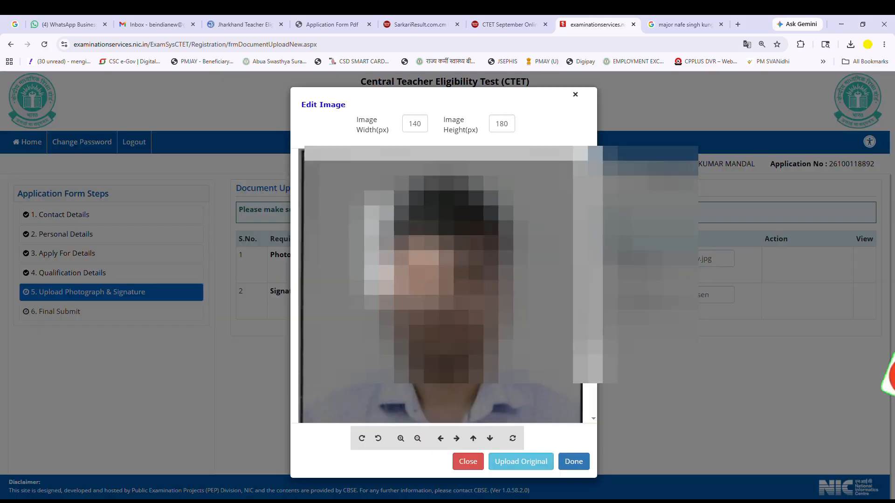
left_click(524, 464)
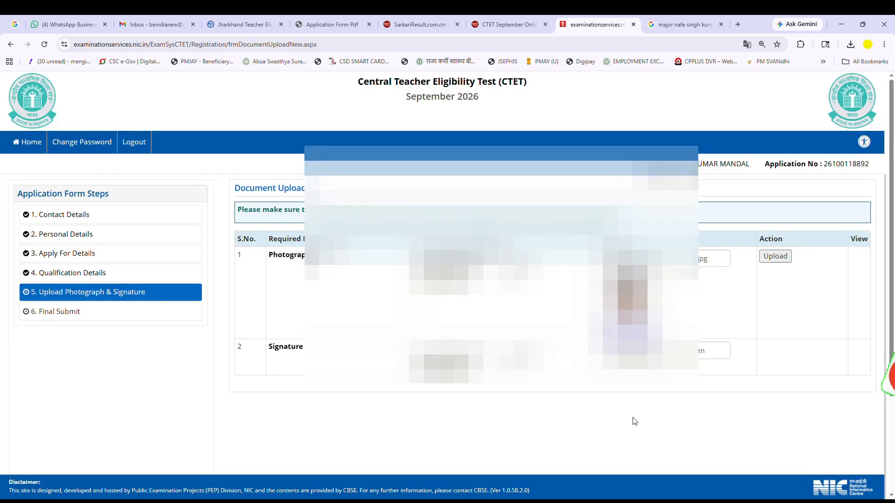
left_click(775, 257)
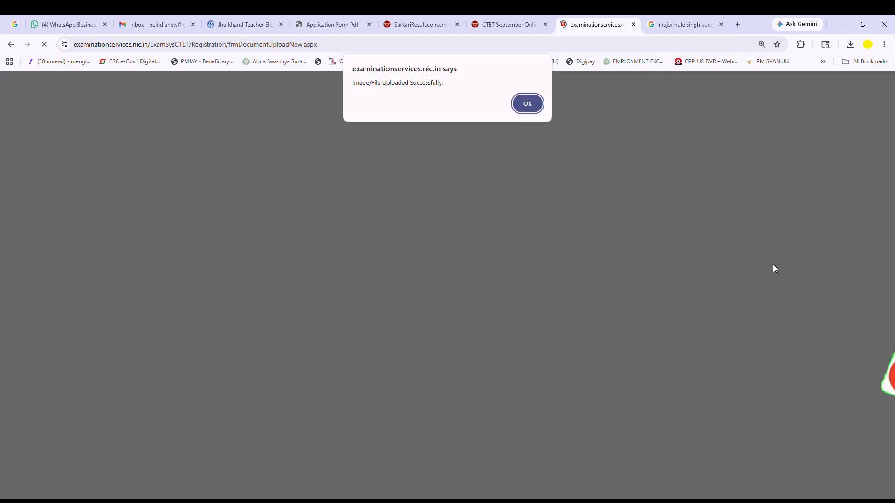
left_click(527, 102)
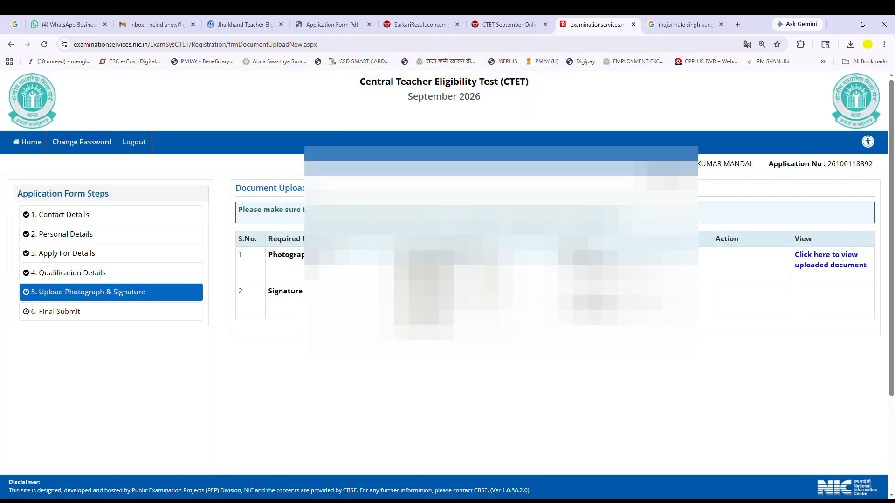
Step: Choose and upload the signature image, dismissing the success message
double_click(409, 111)
left_click(527, 260)
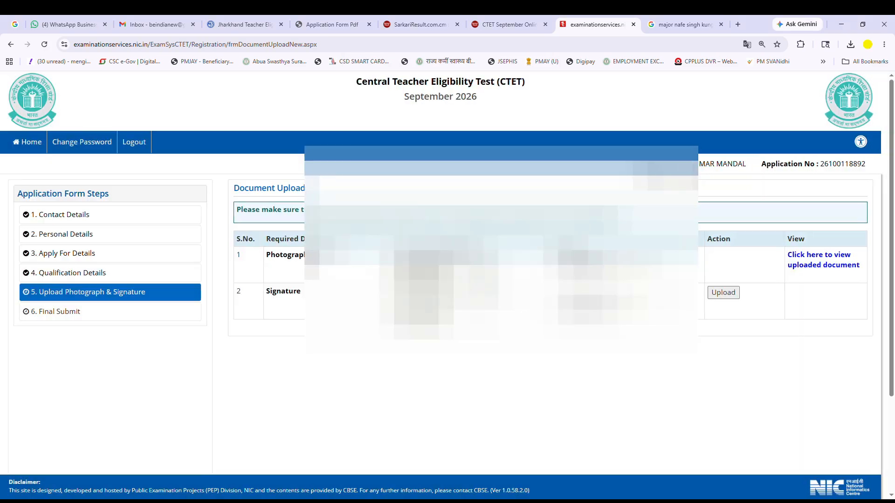
left_click(731, 295)
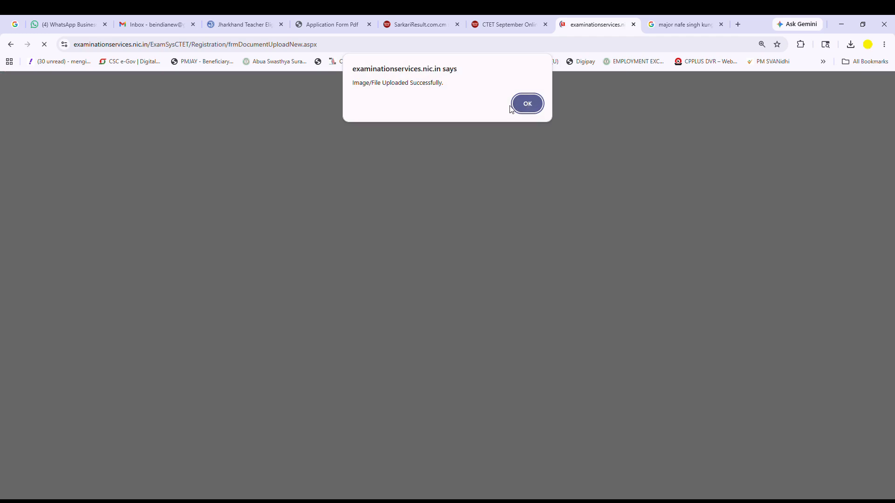
left_click(527, 103)
Step: Enter the CAPTCHA and save the uploaded documents, acknowledging the confirmation and final-submit notice
left_click(620, 353)
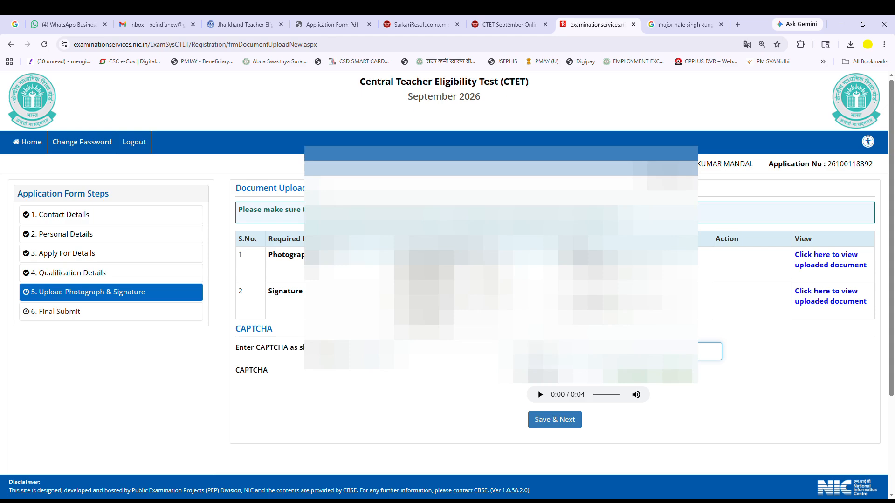
left_click(570, 419)
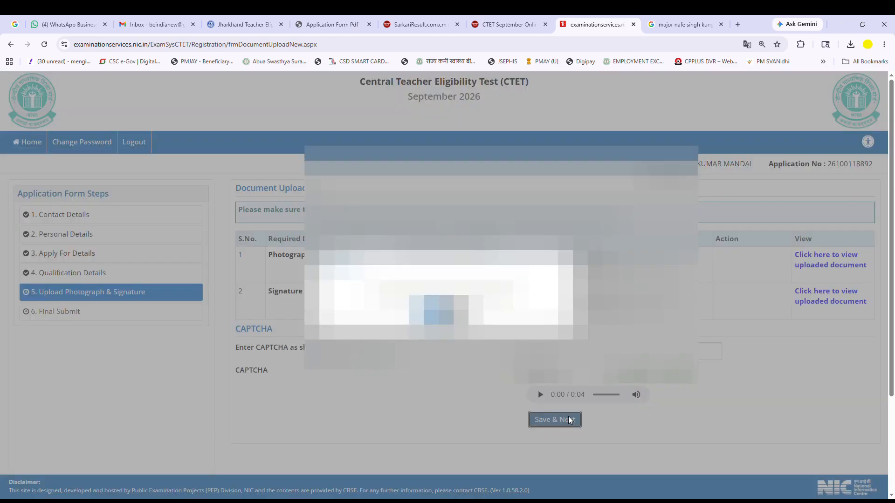
left_click(431, 313)
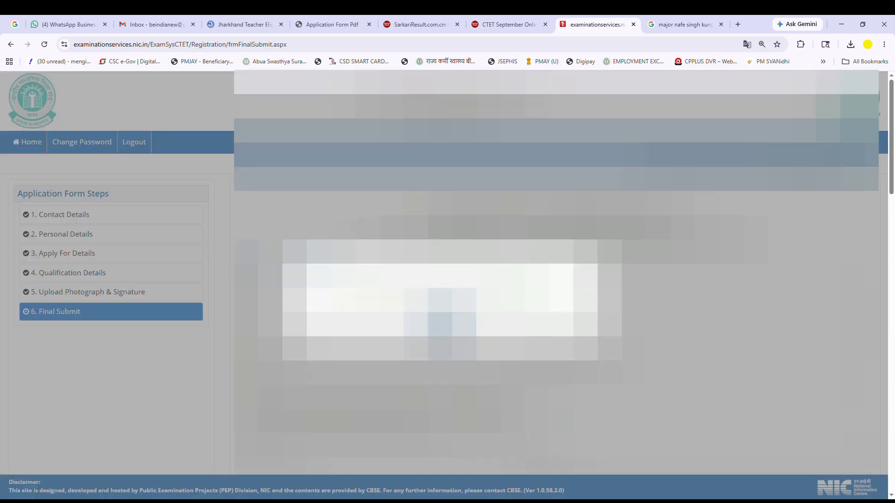
left_click(439, 321)
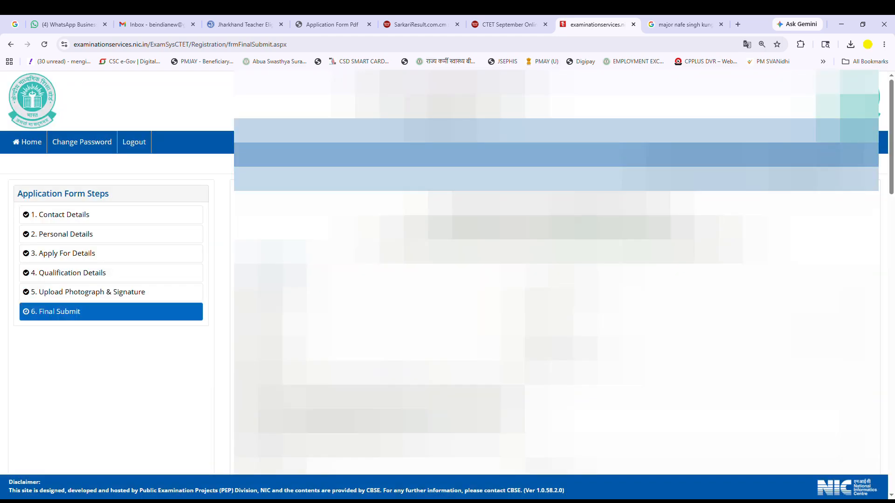
Step: Review the Final Submit preview to the bottom and finally submit the CTET application
scroll(439, 320, "down", 1)
scroll(448, 280, "down", 3)
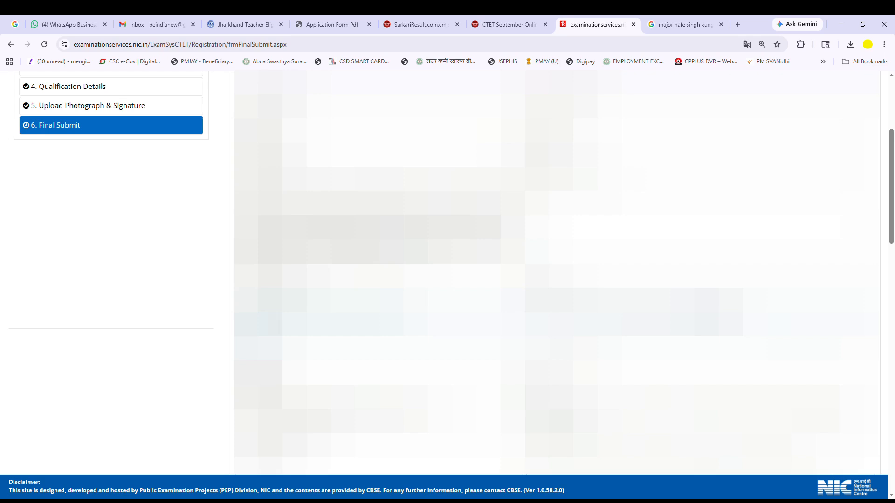
scroll(555, 273, "down", 5)
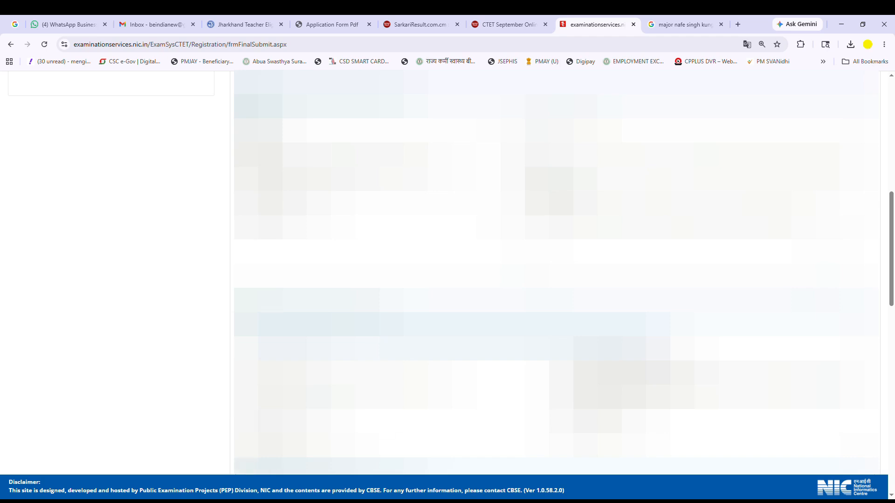
scroll(557, 273, "down", 5)
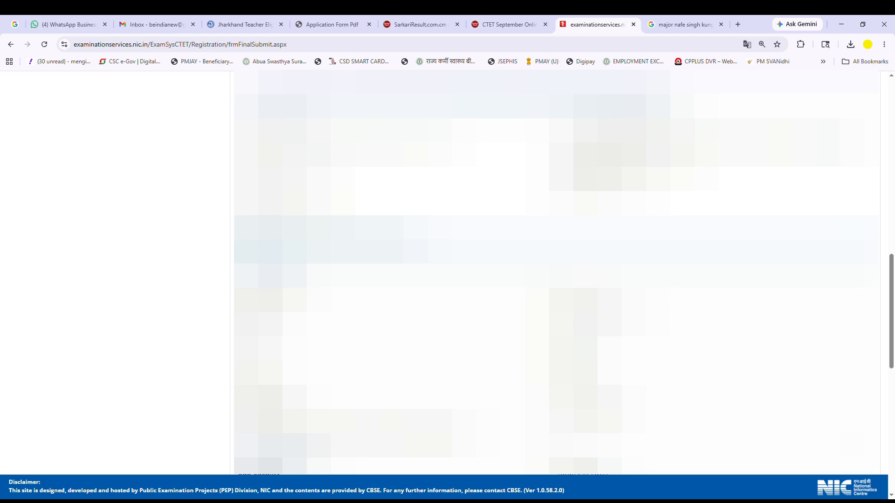
scroll(557, 272, "down", 8)
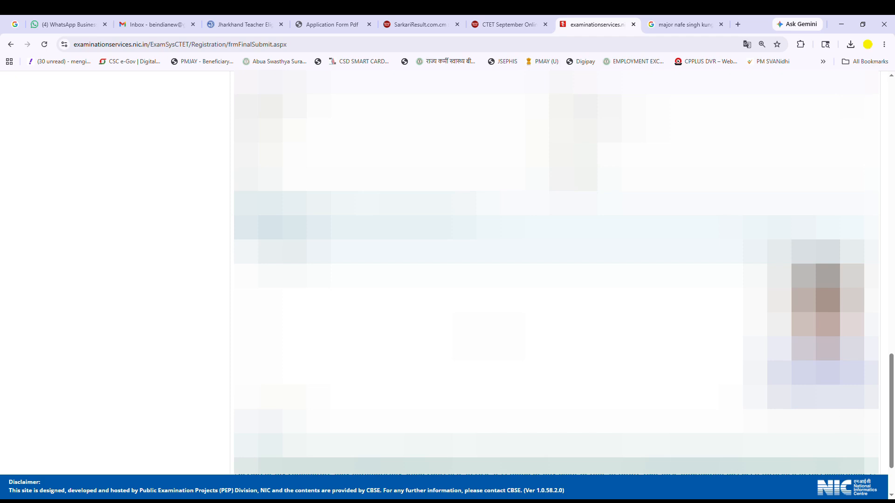
scroll(558, 273, "down", 2)
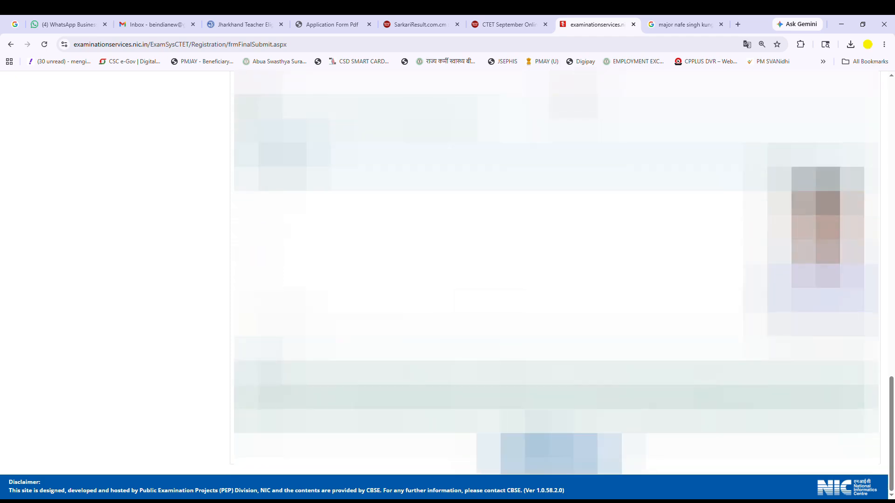
left_click(561, 454)
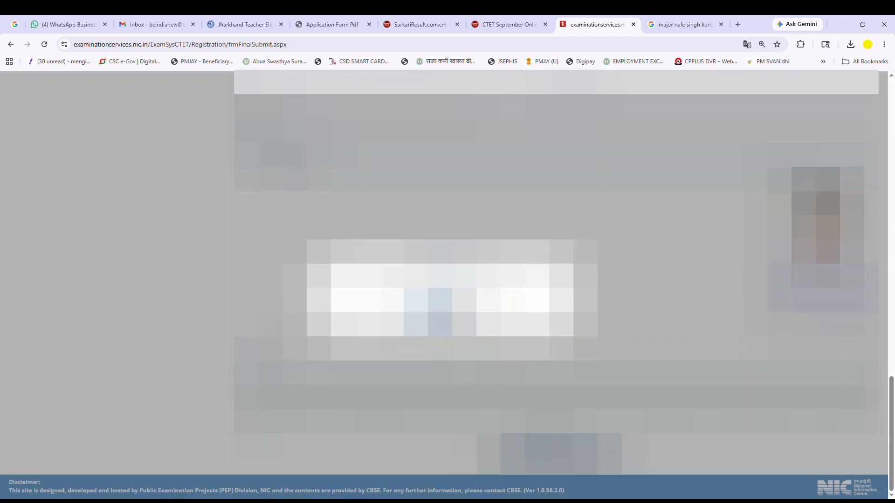
left_click(433, 317)
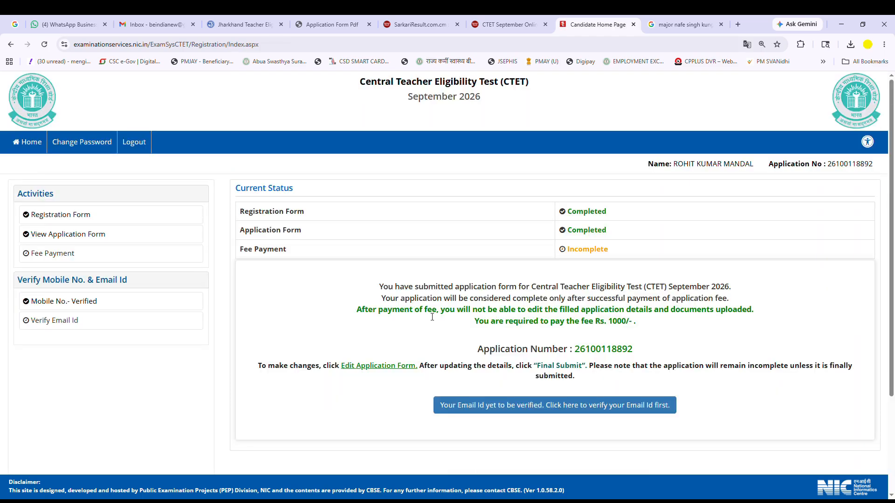
Step: Start email verification, enter the CAPTCHA and request the email OTP
left_click(642, 410)
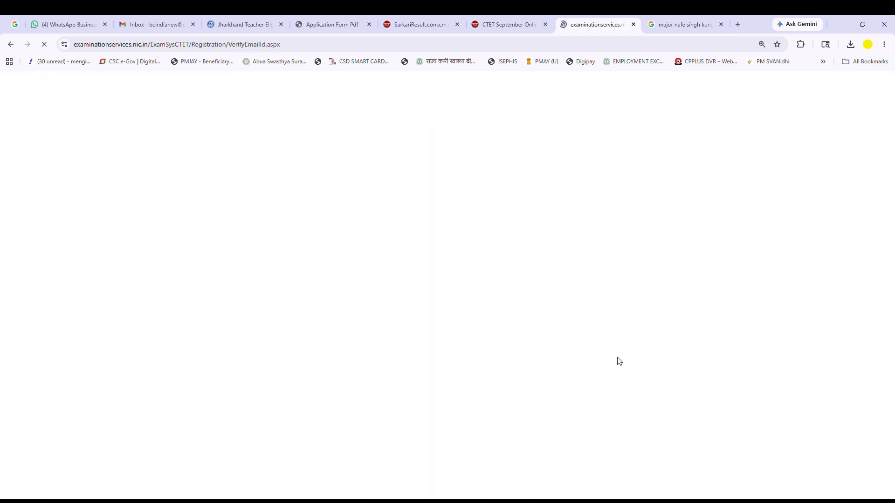
left_click(389, 242)
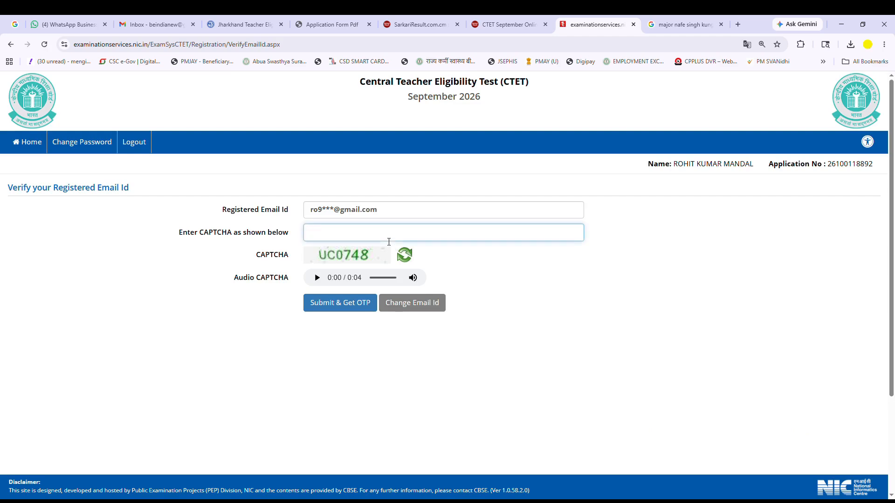
type("UC0748")
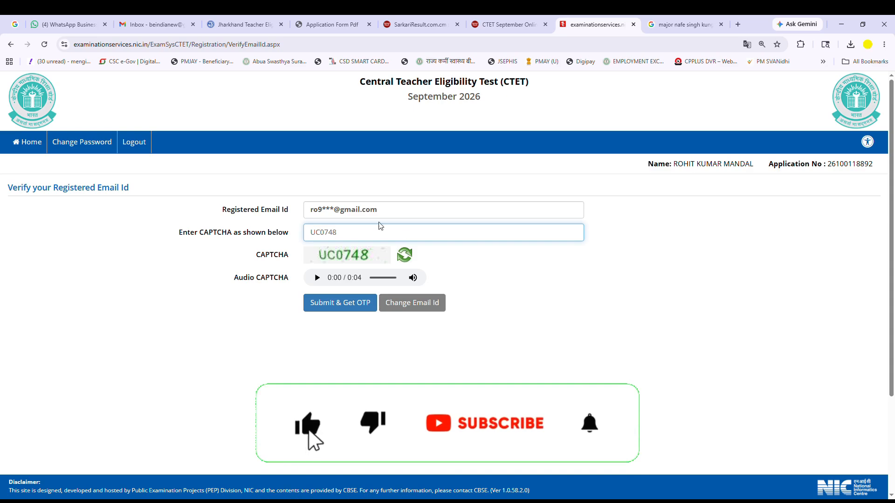
left_click(340, 303)
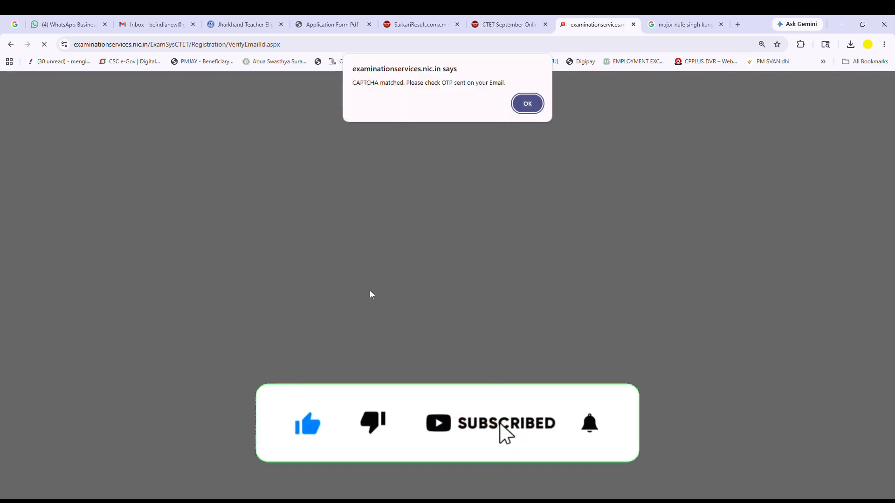
key("Return")
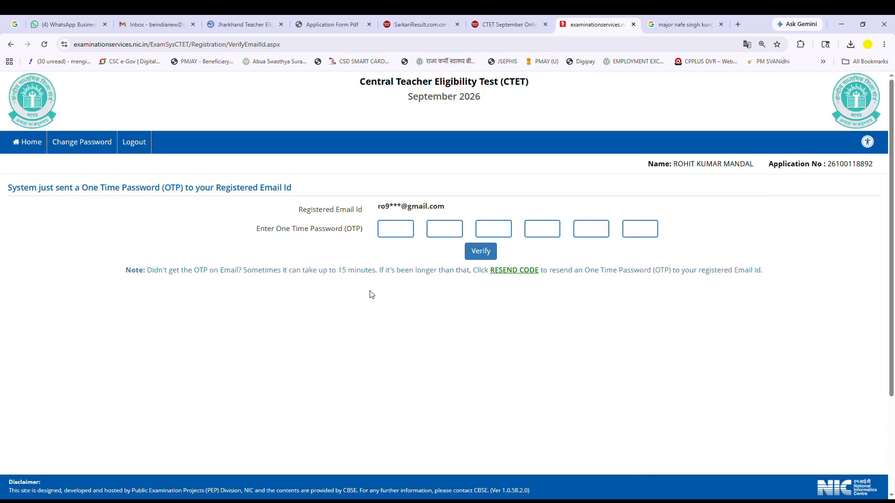
Step: Enter the emailed one-time password to verify the email, then go to Pay Examination Fee
left_click(399, 235)
left_click(481, 253)
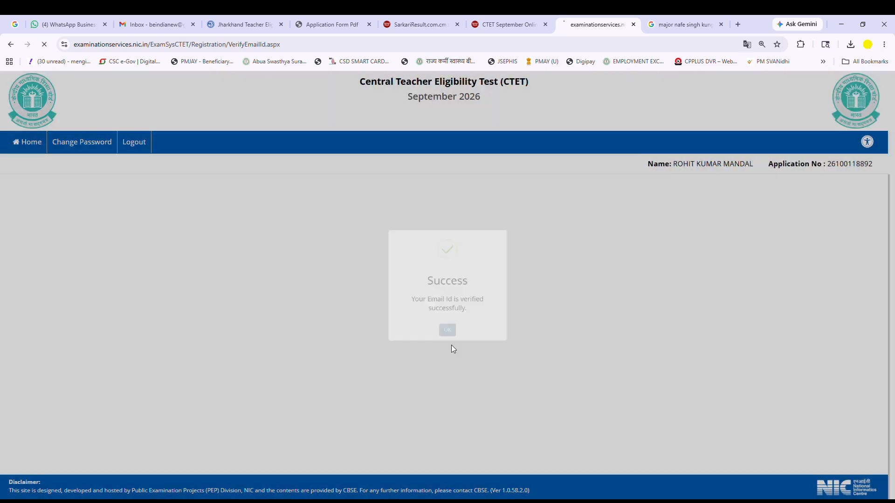
left_click(559, 407)
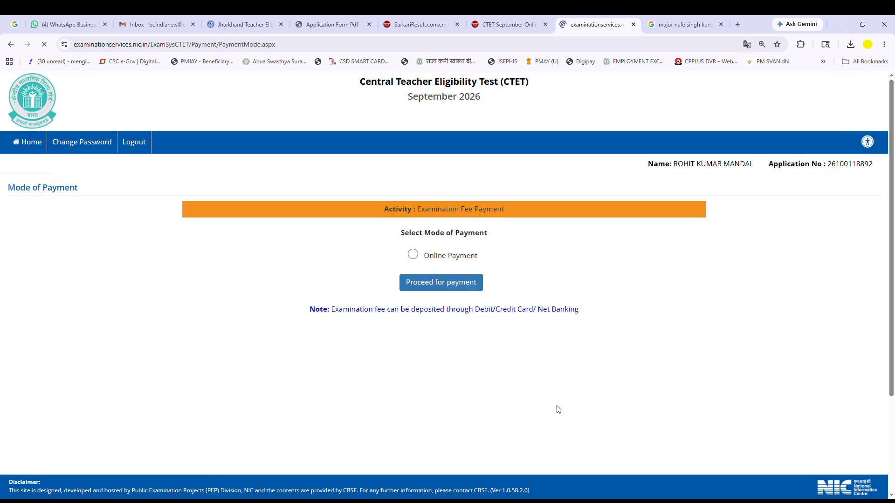
Step: Choose Online Payment through Debit/Credit Card/Net Banking and pay the ₹1000 fee via UPI QR code
left_click(413, 255)
left_click(440, 284)
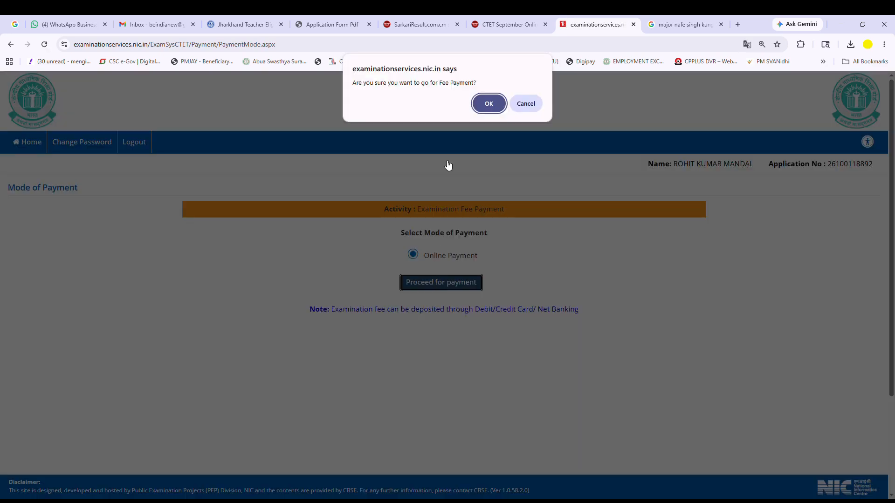
left_click(489, 104)
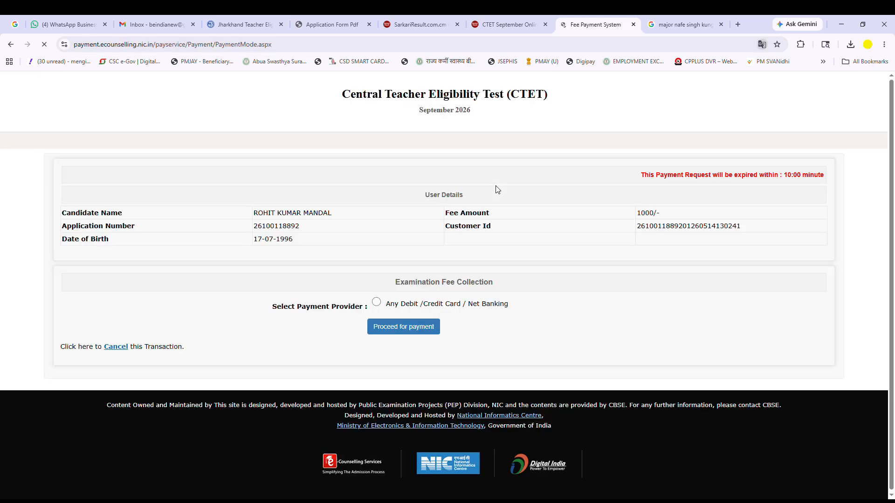
left_click(377, 303)
left_click(396, 327)
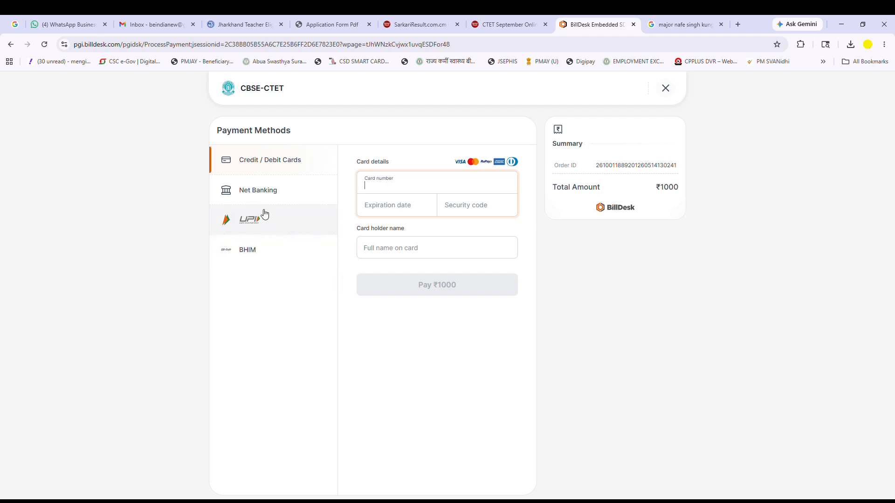
left_click(249, 218)
left_click(389, 191)
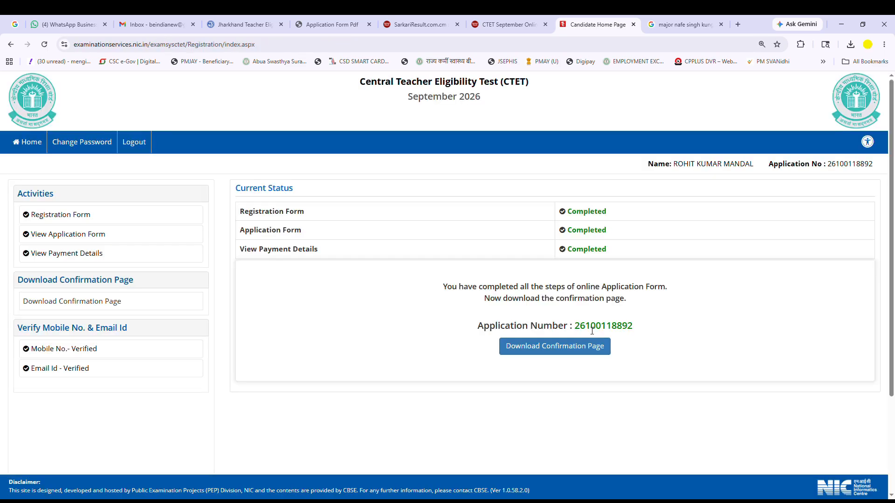
Step: Download the CTET confirmation page and email a copy to the registered e-mail address
left_click(567, 355)
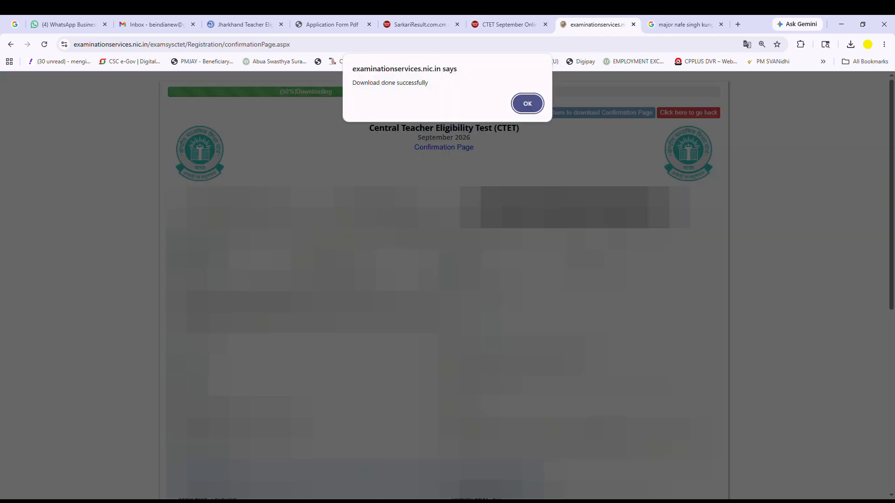
left_click(531, 104)
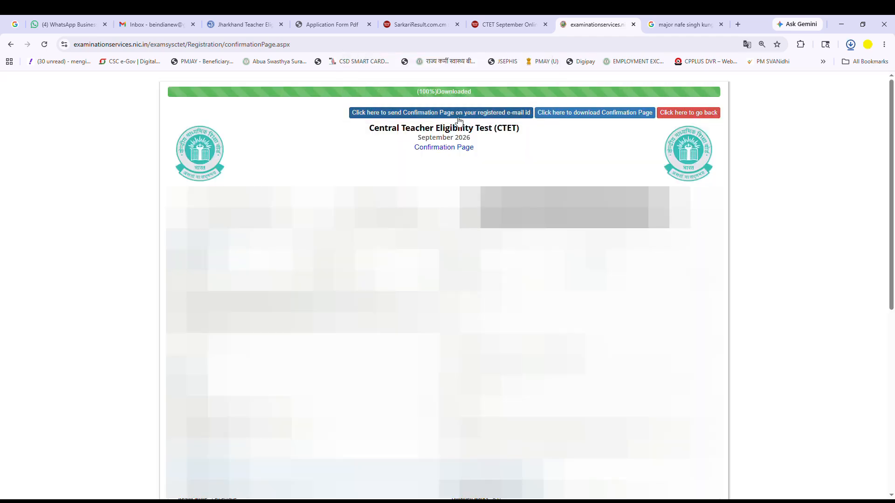
left_click(522, 113)
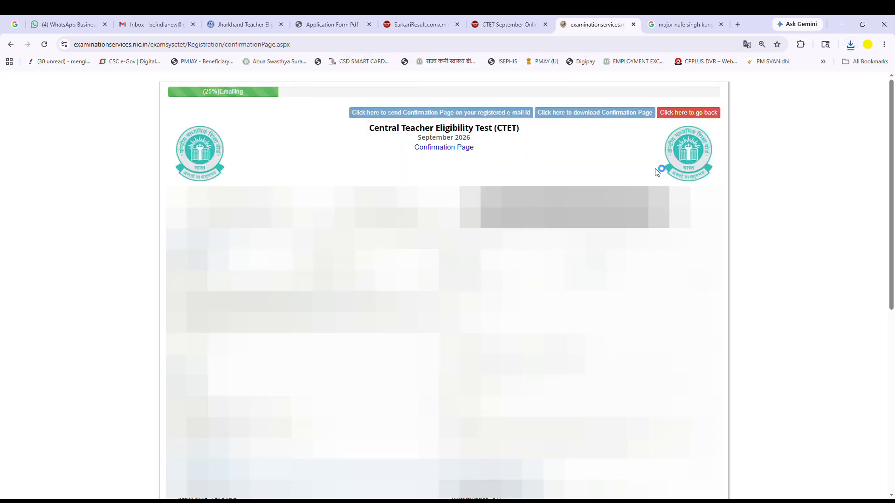